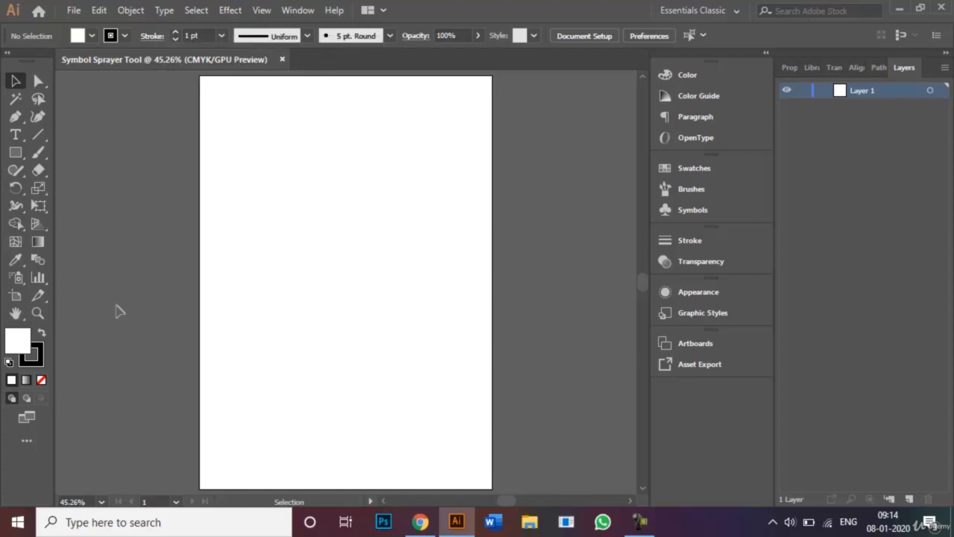
- Leave the workspace unchanged and show the Symbols panel with its six default symbols
left_click(735, 10)
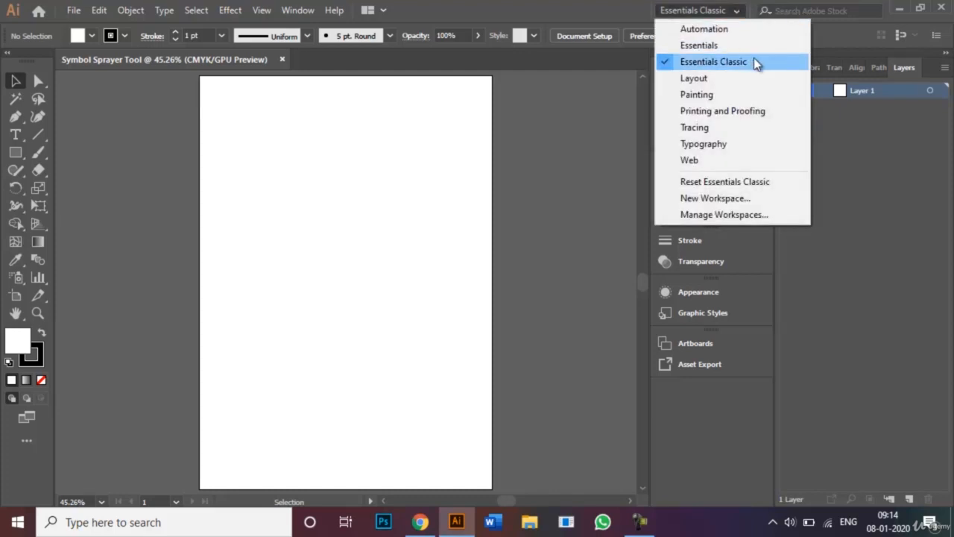
left_click(731, 9)
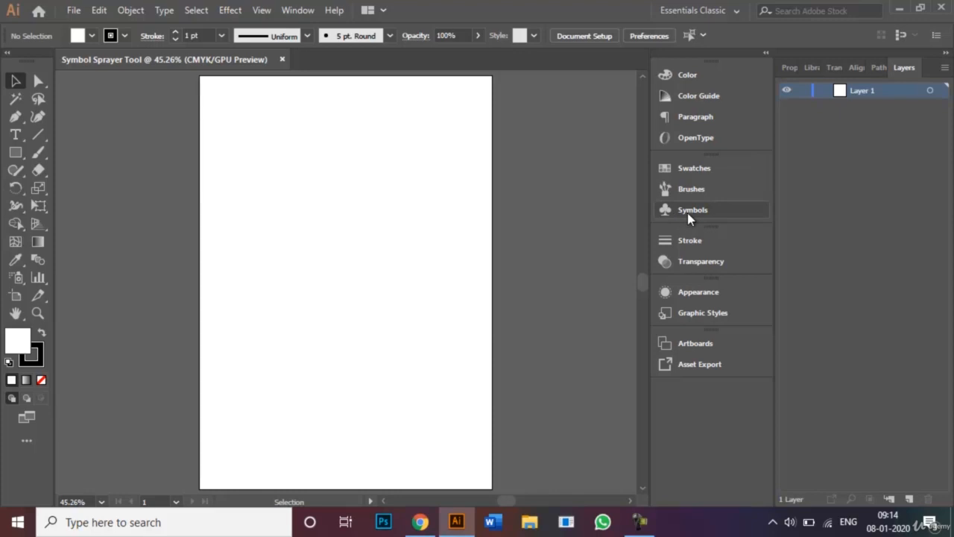
left_click(302, 14)
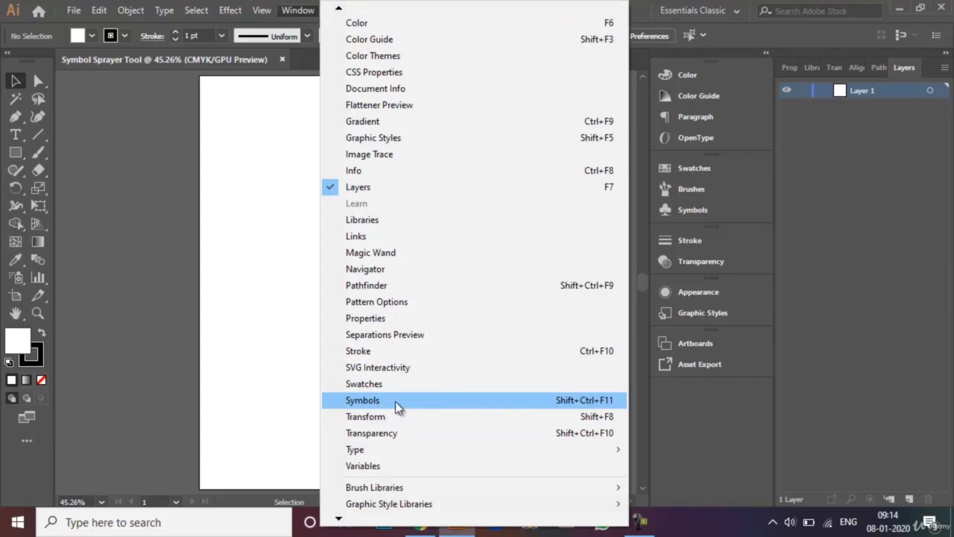
left_click(373, 402)
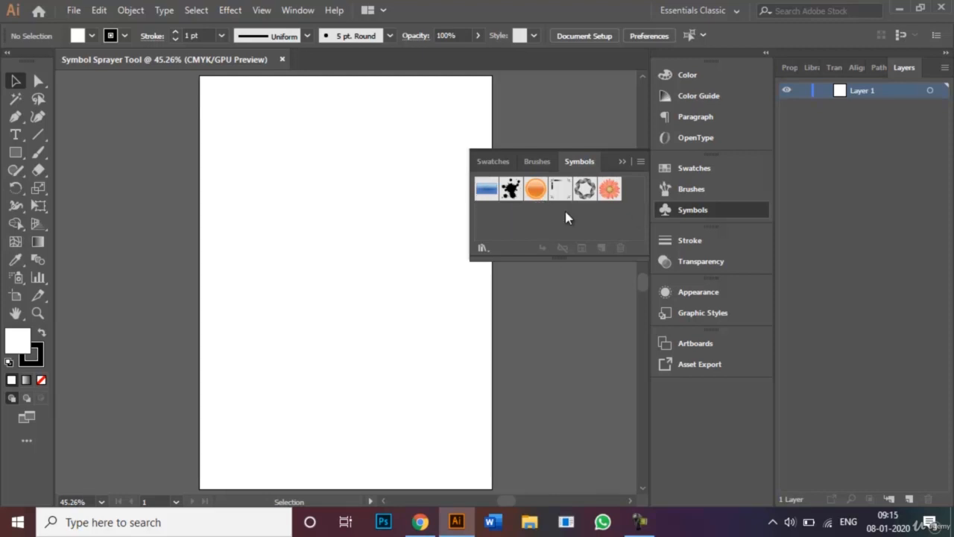
- Add Hibiscus from the Flowers symbol library to the Symbols panel, then close the library
left_click(482, 249)
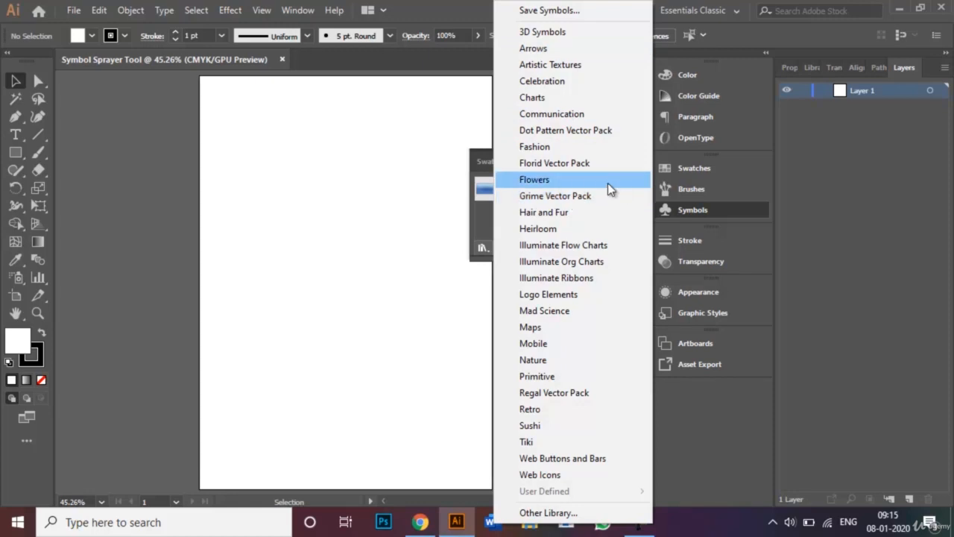
left_click(559, 183)
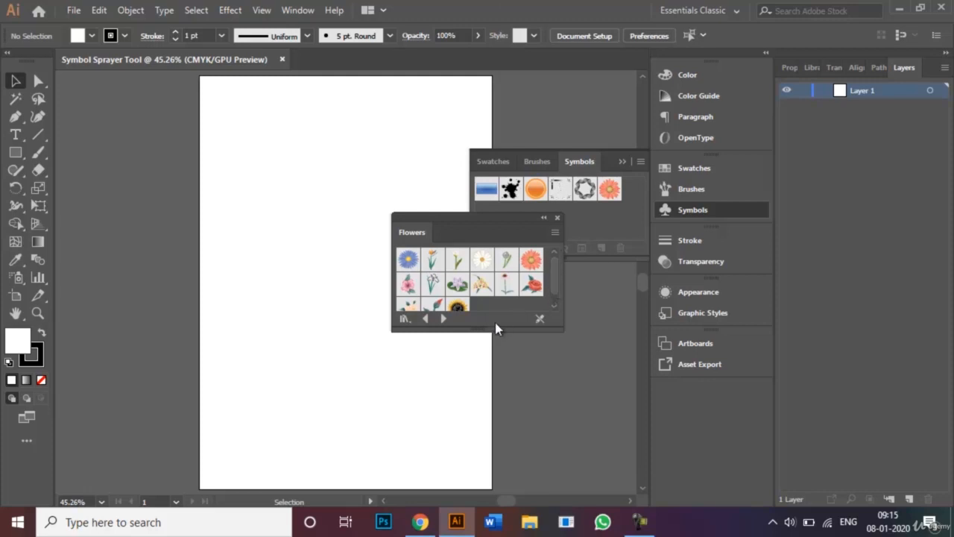
left_click_drag(497, 332, 499, 385)
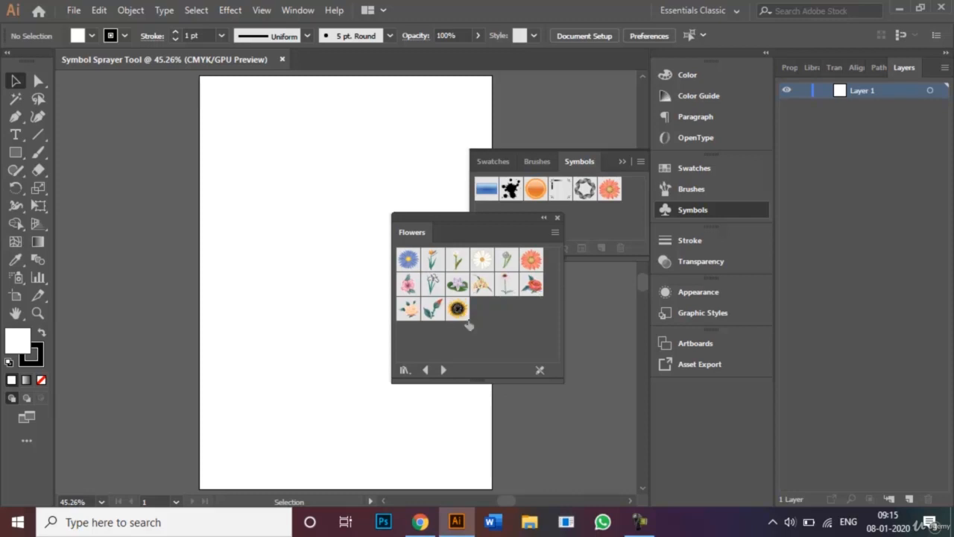
left_click(410, 294)
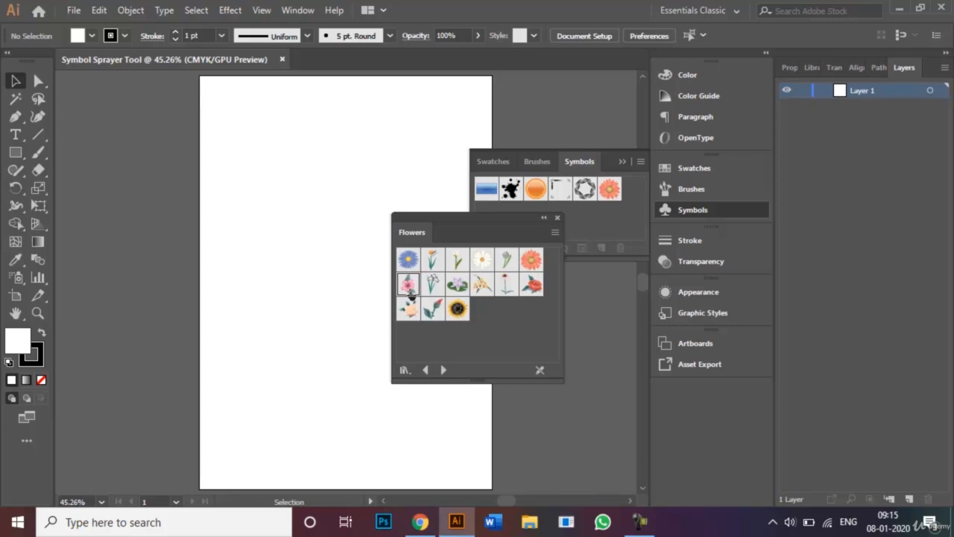
left_click(557, 217)
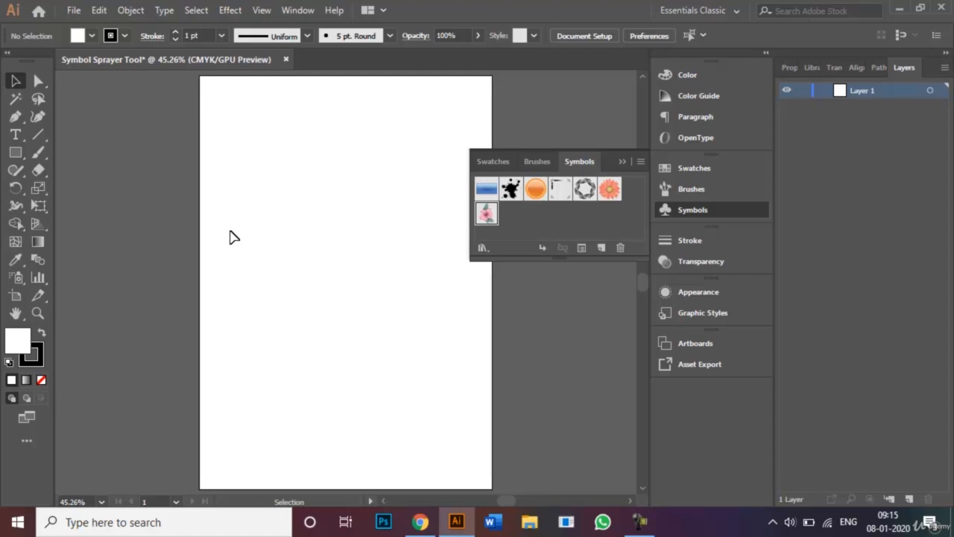
- Test-spray two strokes of Hibiscus with the Symbol Sprayer, then delete the trial spray
left_click(18, 279)
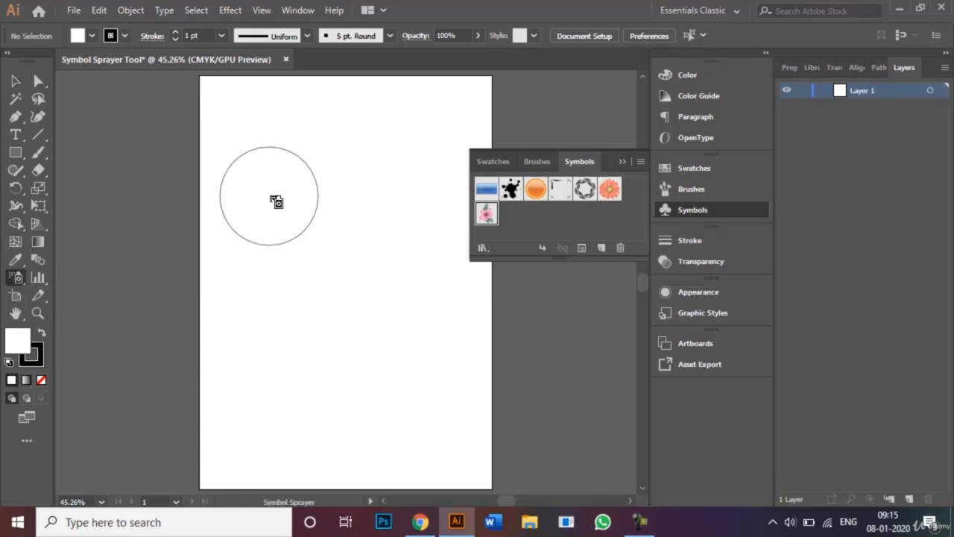
mouse_move(256, 147)
left_mouse_down()
mouse_move(260, 249)
mouse_move(296, 394)
mouse_move(316, 408)
mouse_move(364, 415)
mouse_move(380, 391)
mouse_move(396, 328)
left_mouse_up()
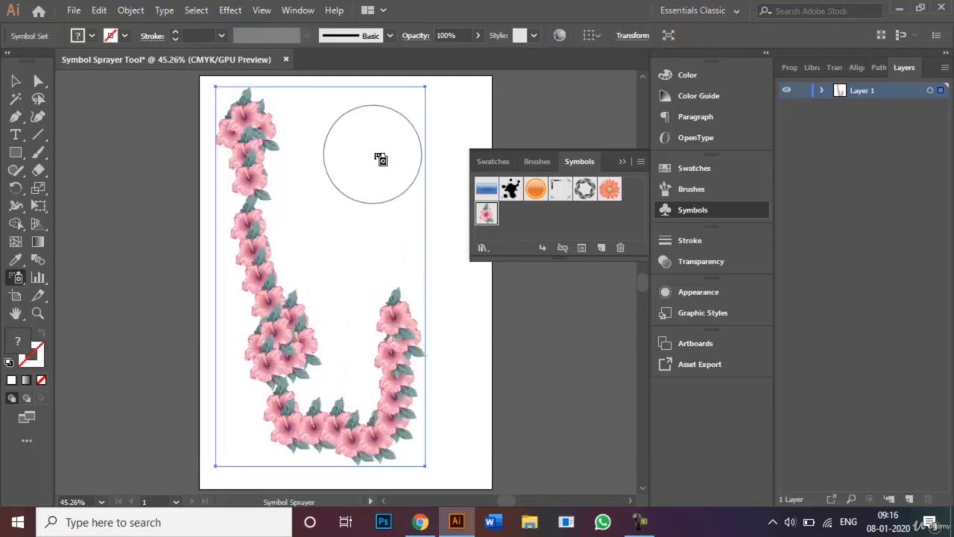
mouse_move(380, 159)
left_mouse_down()
mouse_move(373, 149)
mouse_move(258, 264)
mouse_move(245, 324)
mouse_move(275, 455)
mouse_move(351, 458)
mouse_move(373, 440)
left_mouse_up()
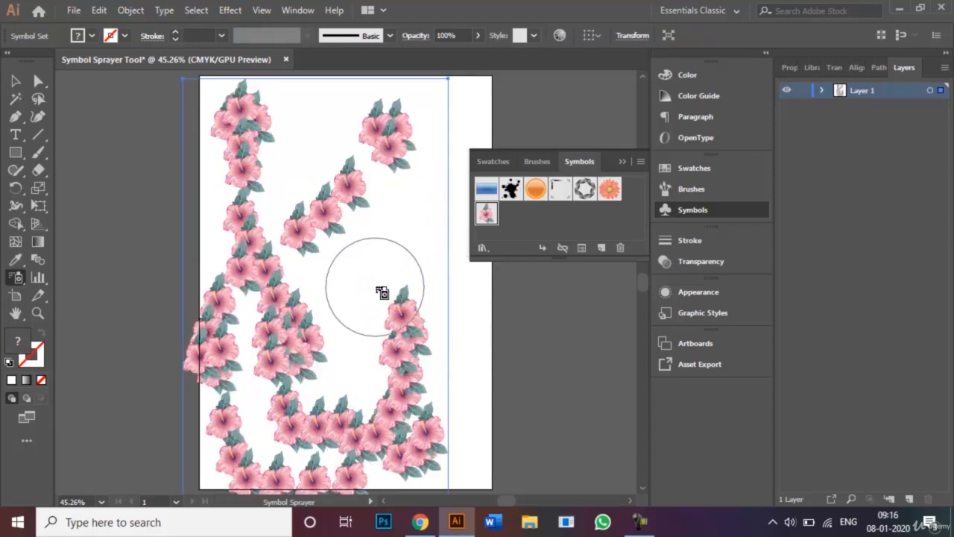
key("Delete")
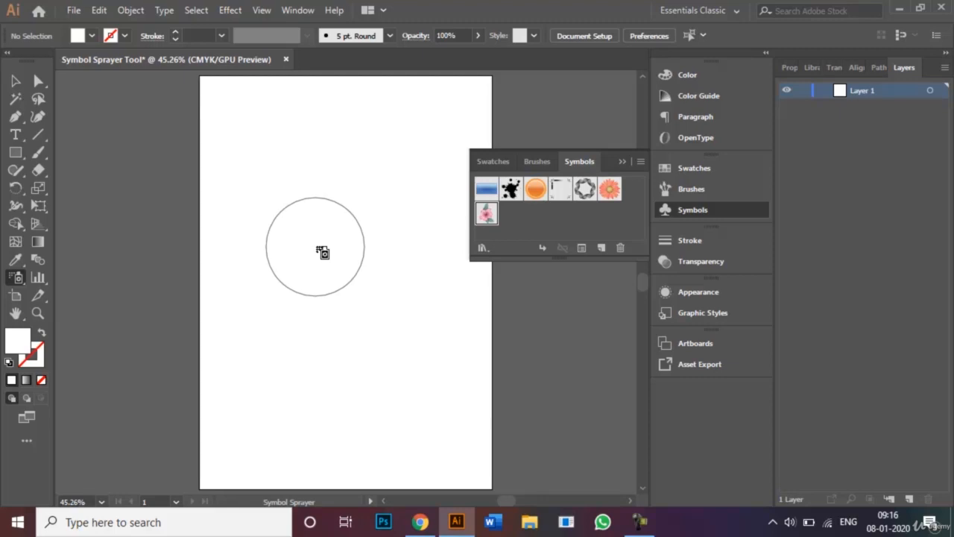
- Shrink the sprayer brush and spray Hibiscus in two diagonal strokes, a centre column and a middle row
key("bracketleft")
key("bracketleft")
key("bracketleft")
key("bracketleft")
key("bracketleft")
key("bracketleft")
key("bracketleft")
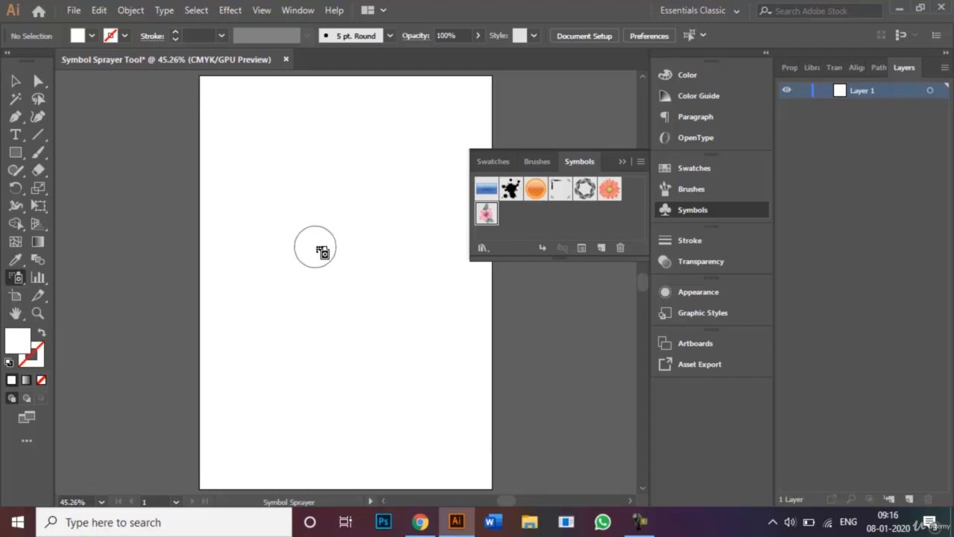
left_click(629, 161)
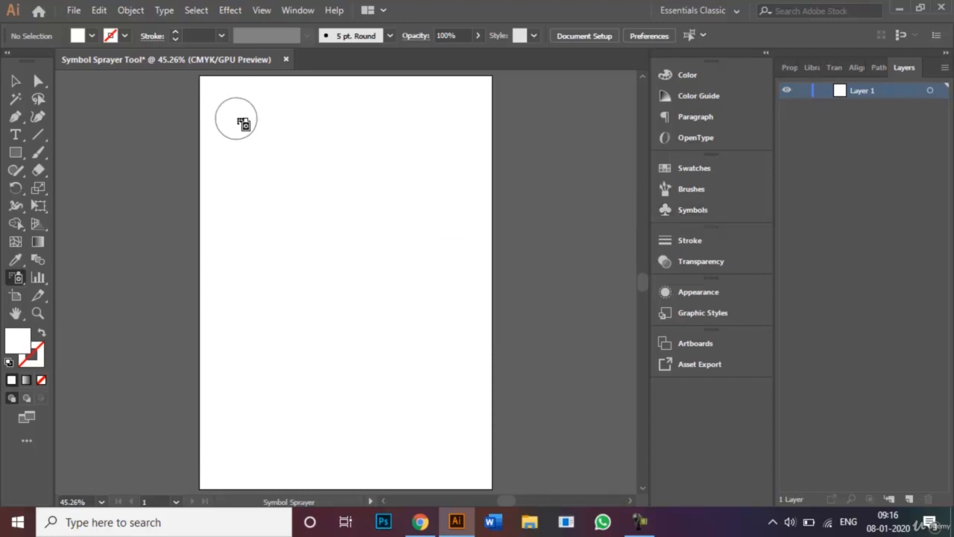
left_click_drag(236, 119, 392, 395)
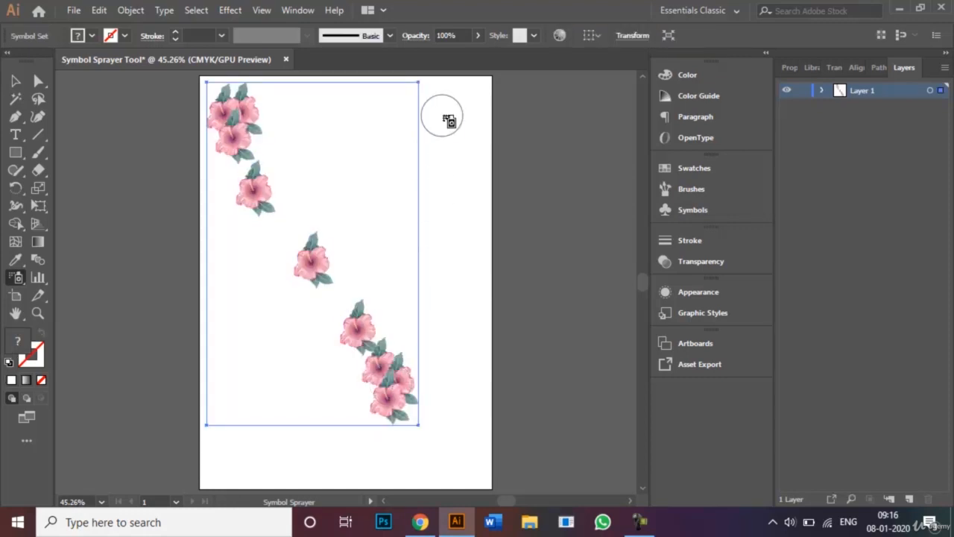
mouse_move(445, 119)
left_mouse_down()
mouse_move(320, 317)
mouse_move(278, 420)
left_mouse_up()
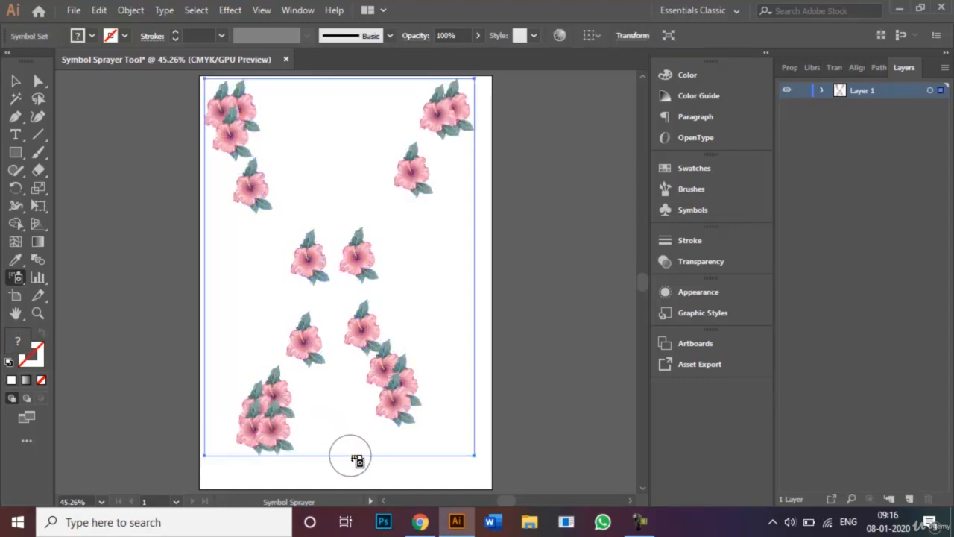
left_click_drag(350, 457, 350, 168)
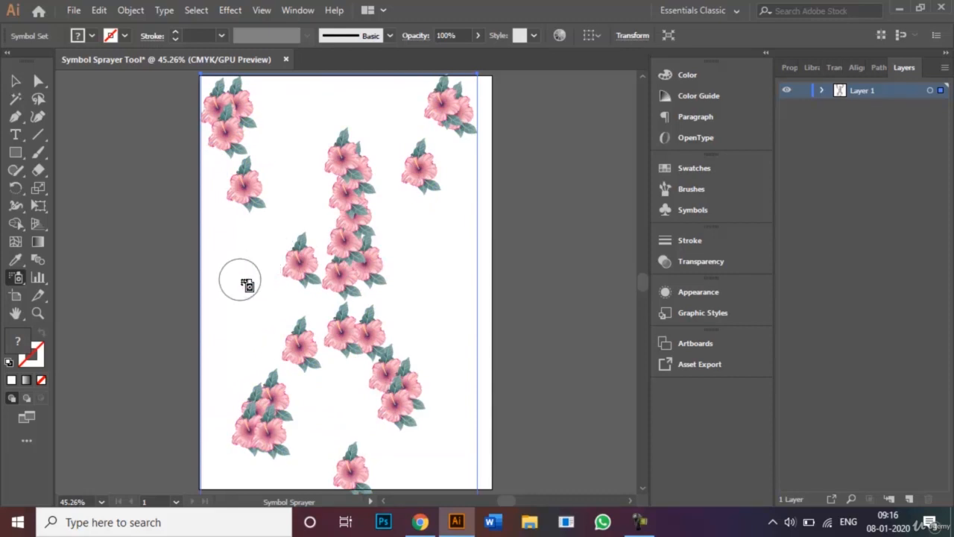
mouse_move(240, 280)
left_mouse_down()
mouse_move(365, 302)
mouse_move(440, 304)
left_mouse_up()
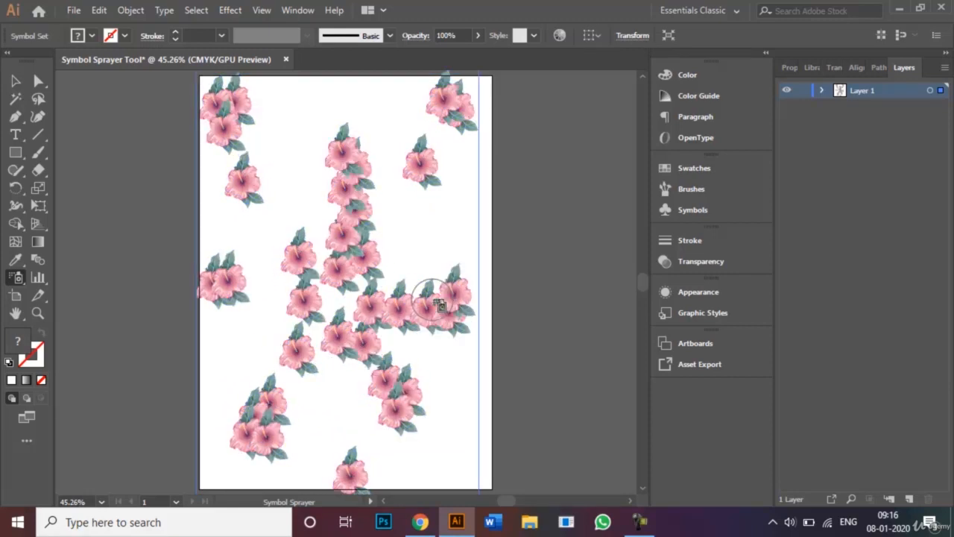
left_click(16, 277)
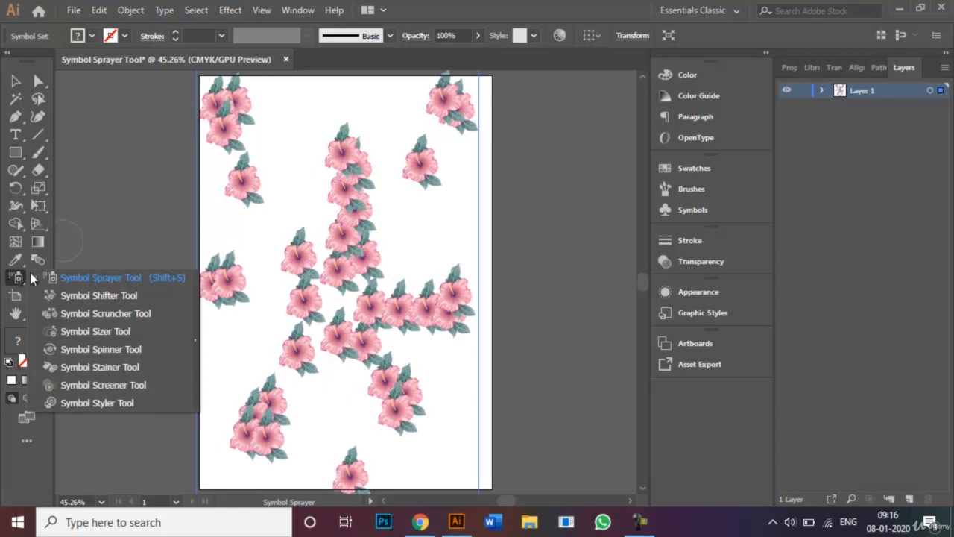
- With the Symbol Shifter, push the central and lower flowers apart into new positions
left_click(113, 298)
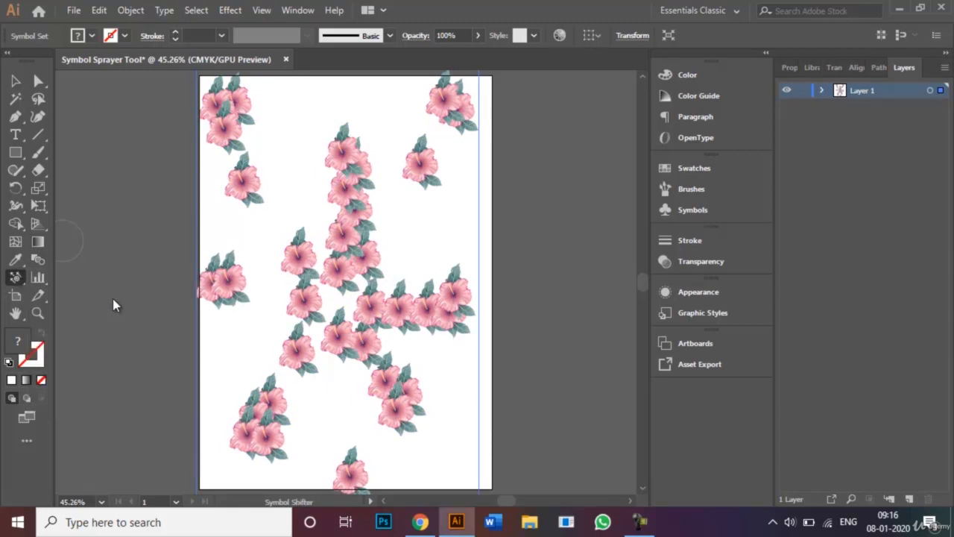
mouse_move(339, 254)
left_mouse_down()
mouse_move(320, 246)
mouse_move(295, 202)
left_mouse_up()
mouse_move(320, 336)
left_mouse_down()
mouse_move(256, 323)
mouse_move(262, 319)
left_mouse_up()
left_click_drag(440, 302, 447, 187)
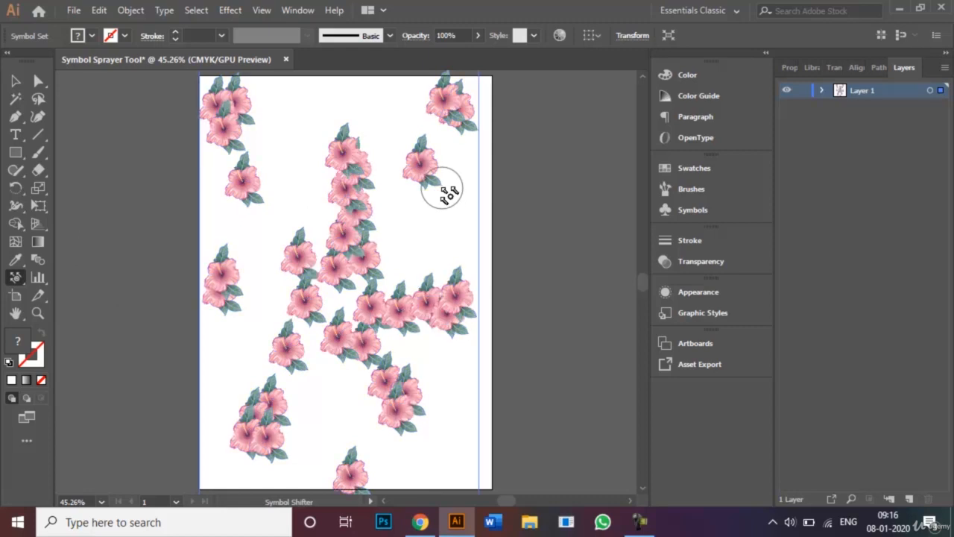
left_click_drag(372, 394, 478, 391)
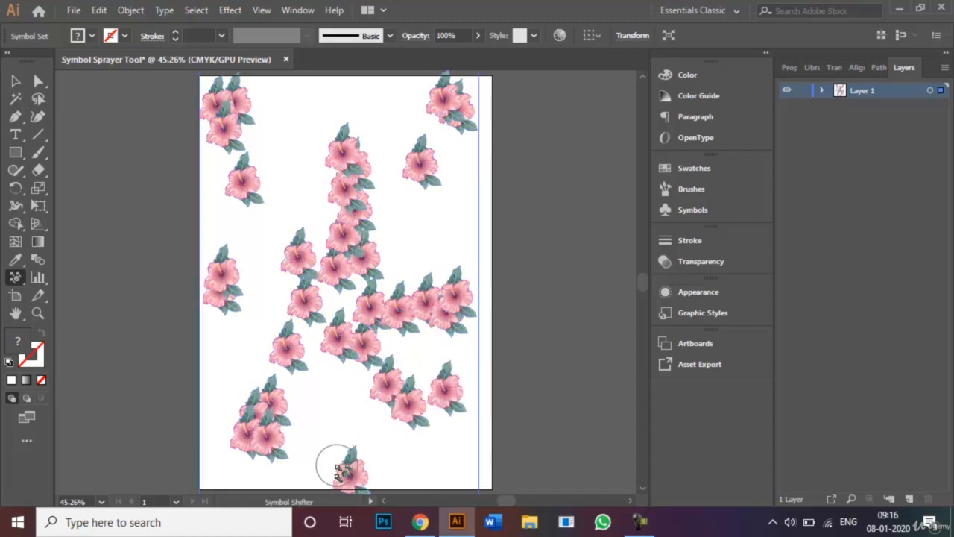
left_click_drag(337, 462, 347, 388)
mouse_move(265, 414)
left_mouse_down()
mouse_move(347, 408)
mouse_move(383, 412)
mouse_move(418, 444)
left_mouse_up()
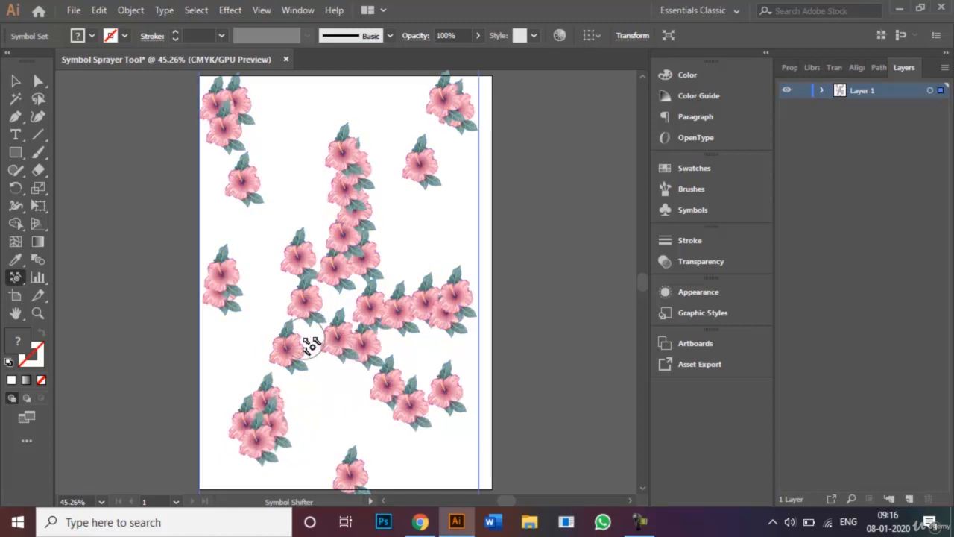
left_click_drag(313, 335, 351, 388)
- Shift the top and right flowers, lifting the lower-right flower and moving the top-middle ones right
mouse_move(346, 212)
left_mouse_down()
mouse_move(320, 216)
mouse_move(298, 188)
left_mouse_up()
left_click_drag(455, 104, 445, 148)
mouse_move(231, 104)
left_mouse_down()
mouse_move(241, 120)
mouse_move(299, 144)
left_mouse_up()
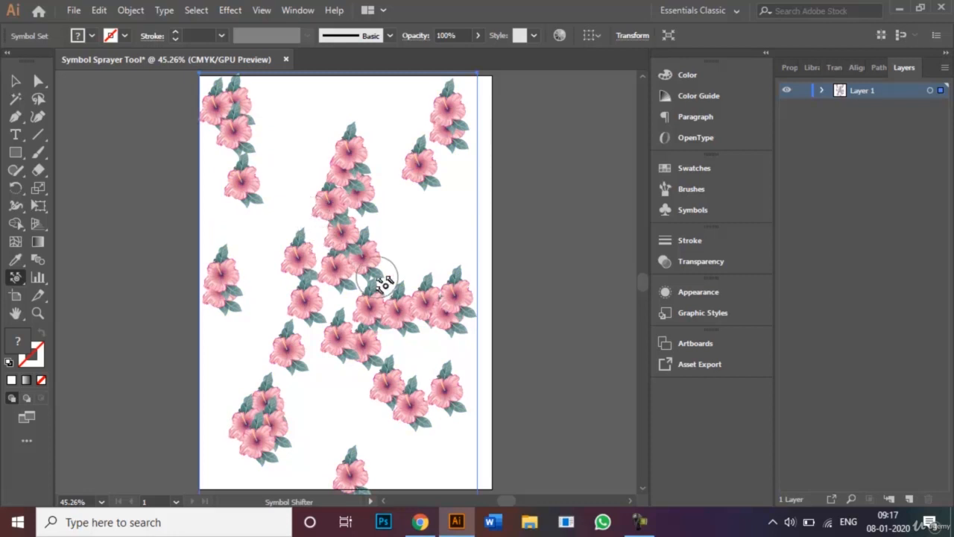
left_click_drag(431, 297, 410, 254)
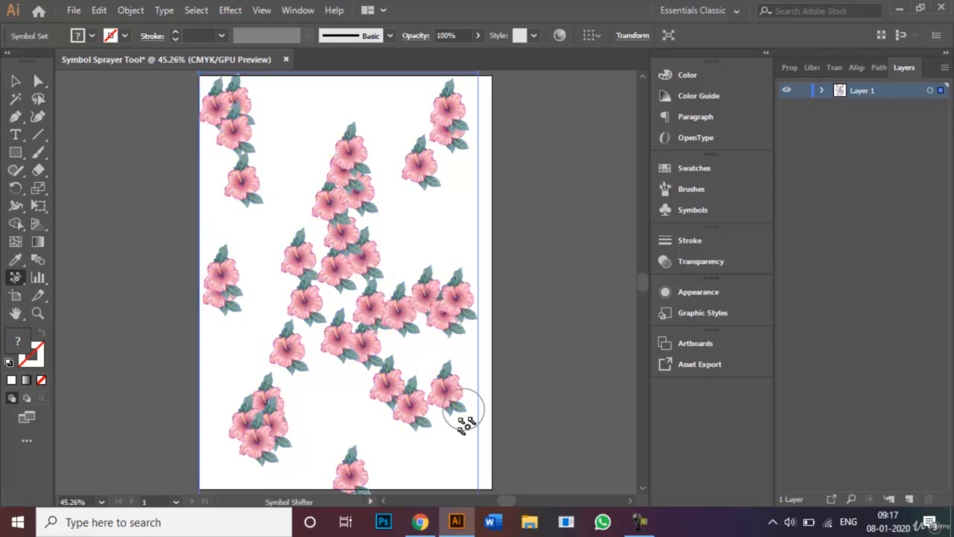
left_click_drag(425, 405, 431, 389)
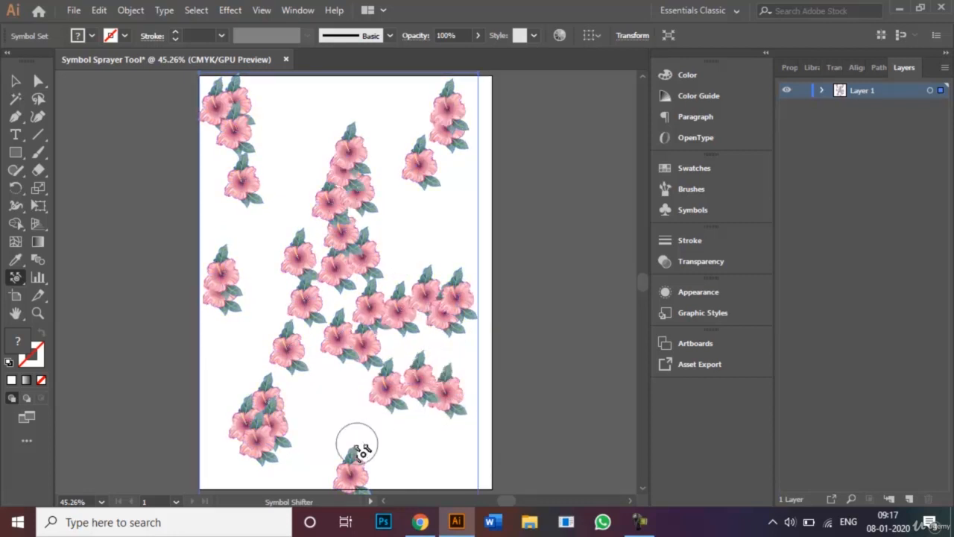
left_click_drag(333, 443, 327, 428)
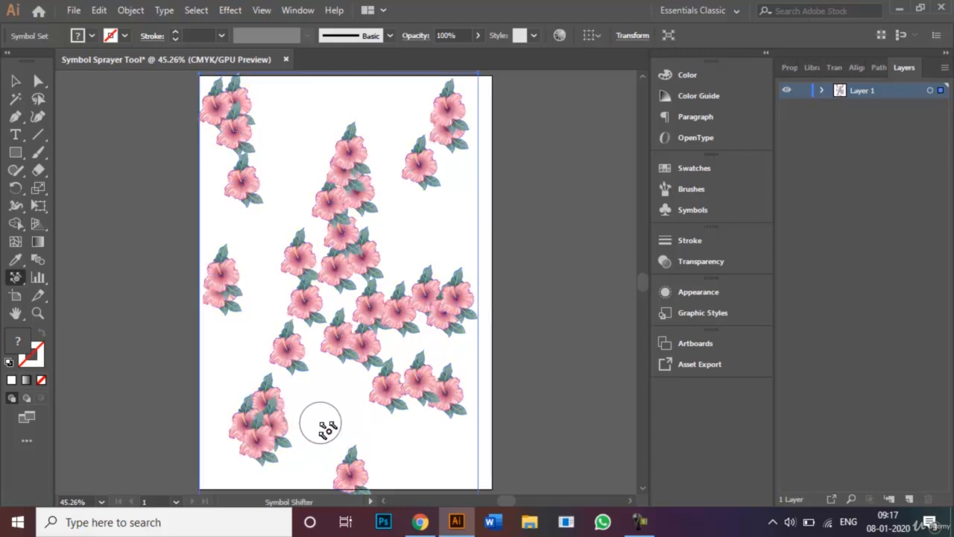
left_click_drag(364, 161, 402, 164)
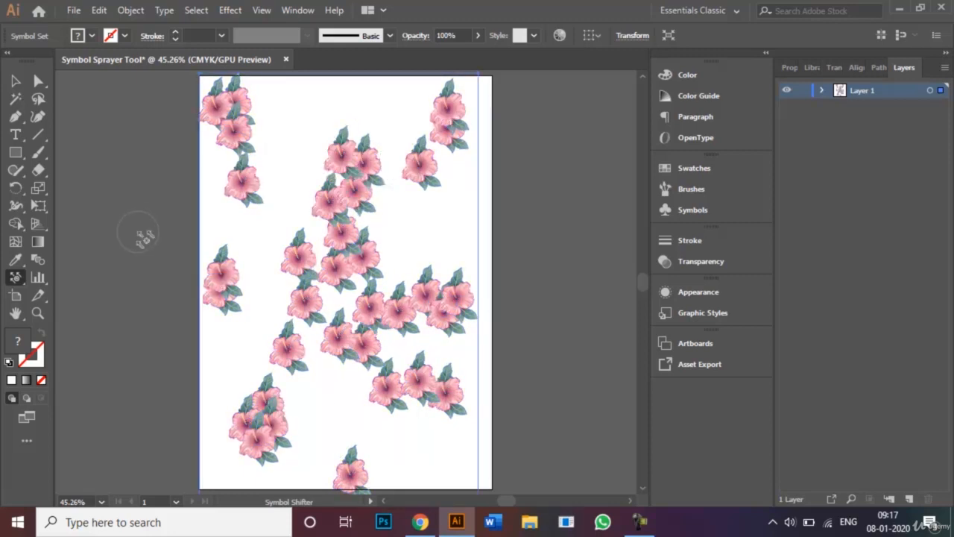
left_click(17, 280)
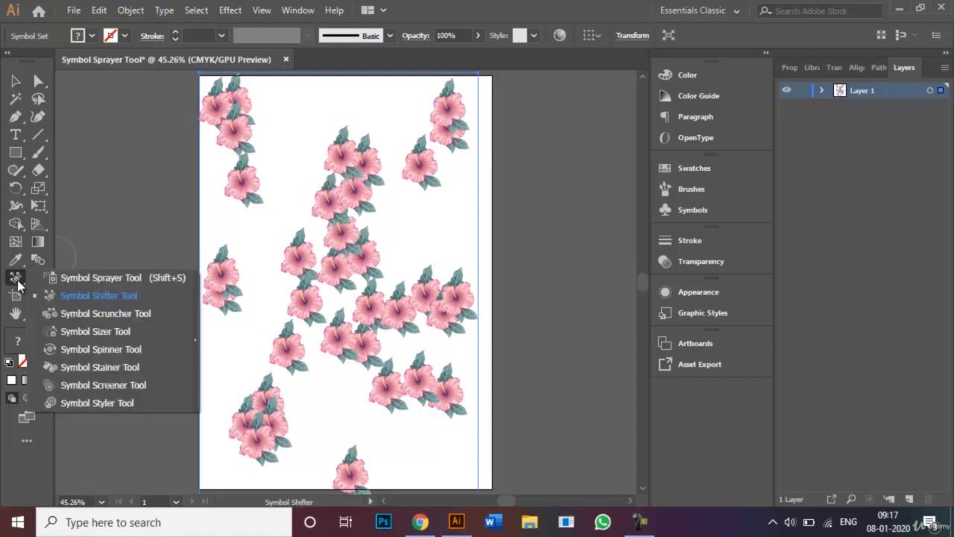
- Scrunch the central, bottom-right and bottom-left hibiscus clusters tighter with the Symbol Scruncher
left_click(109, 315)
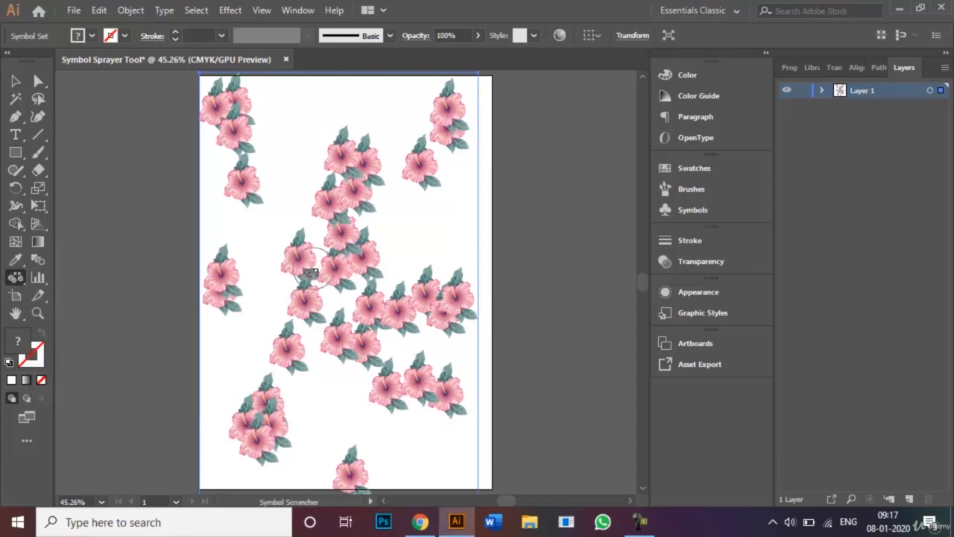
left_click_drag(286, 207, 314, 207)
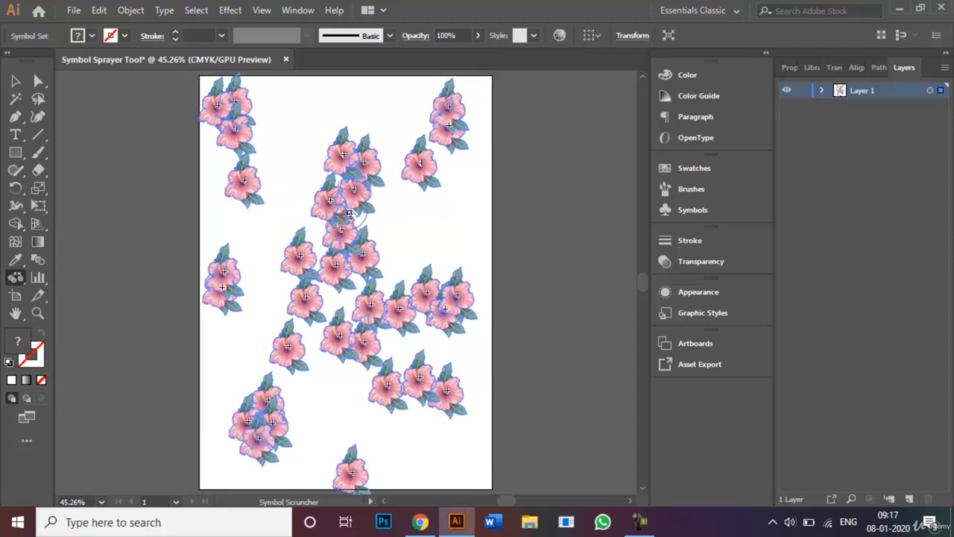
left_click_drag(379, 247, 381, 265)
mouse_move(362, 291)
left_mouse_down()
mouse_move(315, 258)
mouse_move(380, 306)
mouse_move(402, 308)
mouse_move(384, 309)
left_mouse_up()
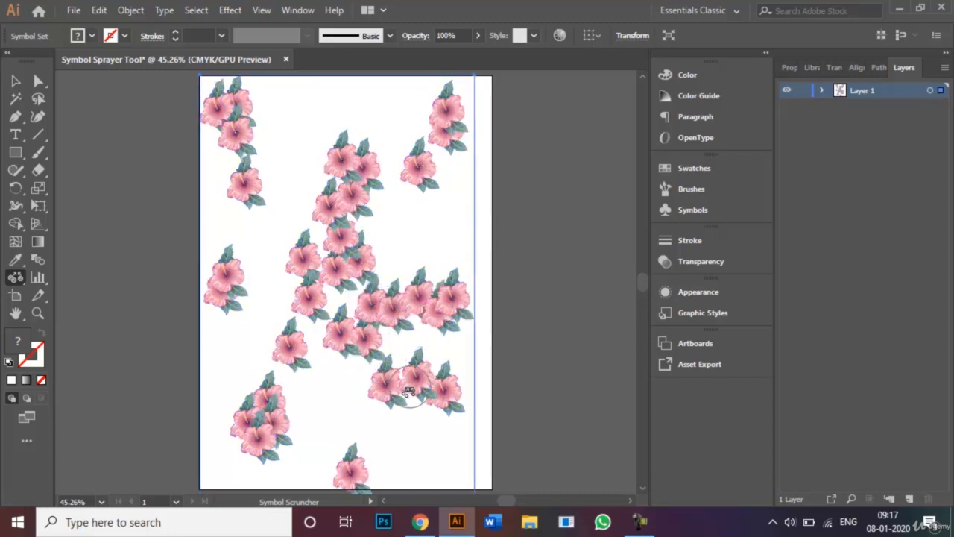
left_click_drag(412, 394, 404, 386)
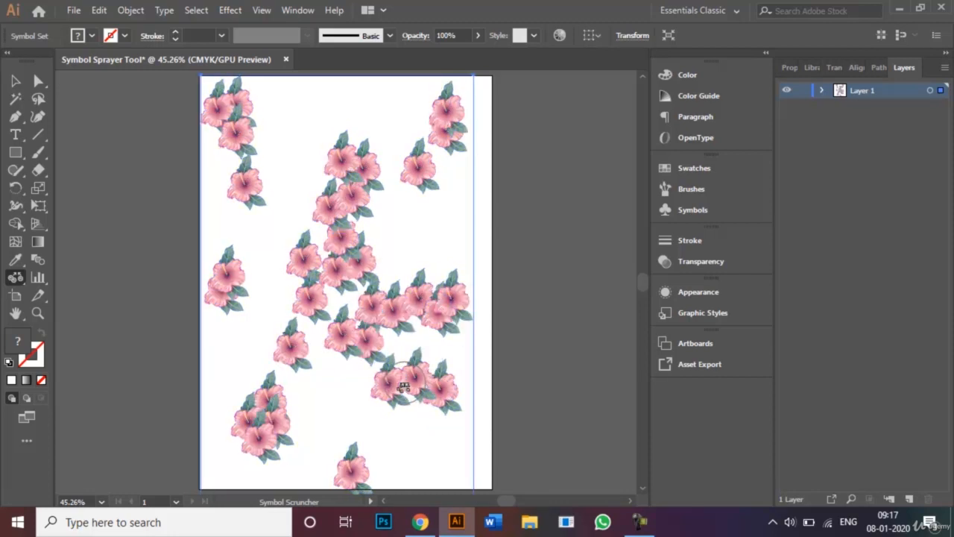
left_click_drag(278, 434, 286, 430)
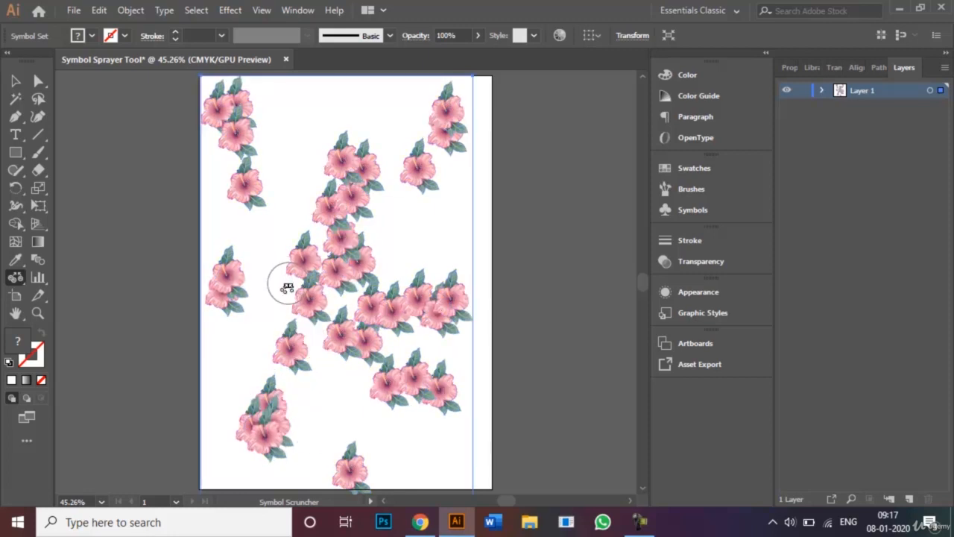
left_click(22, 277)
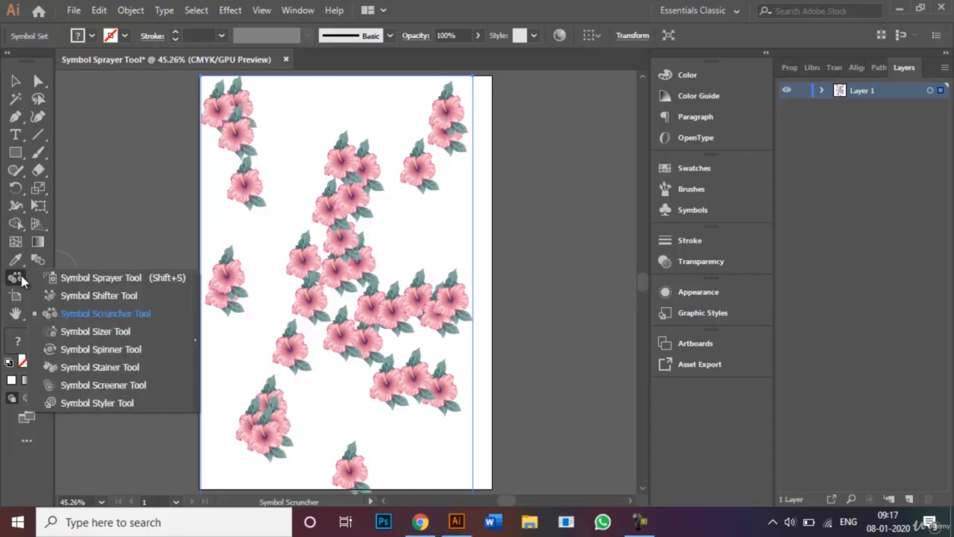
- With the Symbol Sizer, enlarge a flower left of centre, then shrink it back to normal
left_click(131, 332)
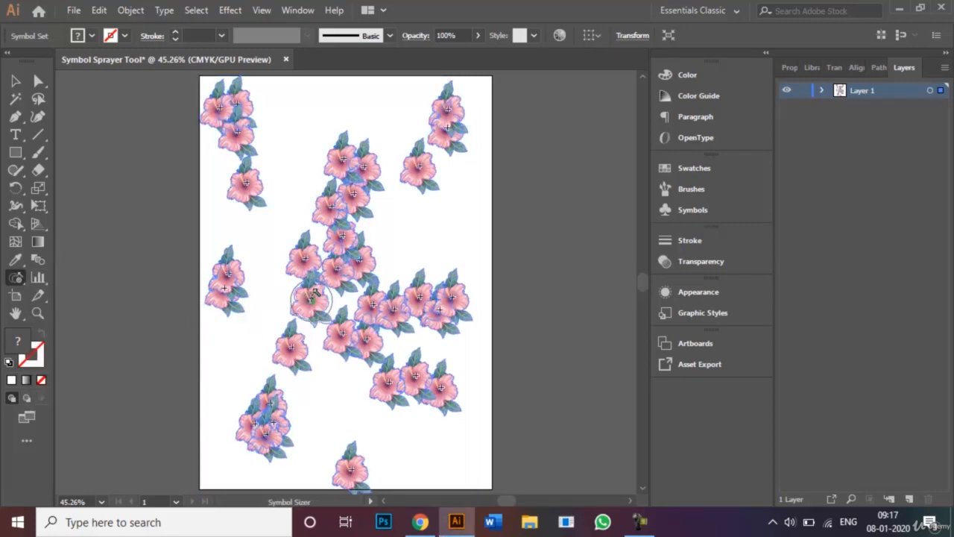
mouse_move(311, 298)
left_mouse_down()
mouse_move(305, 283)
mouse_move(332, 308)
left_mouse_up()
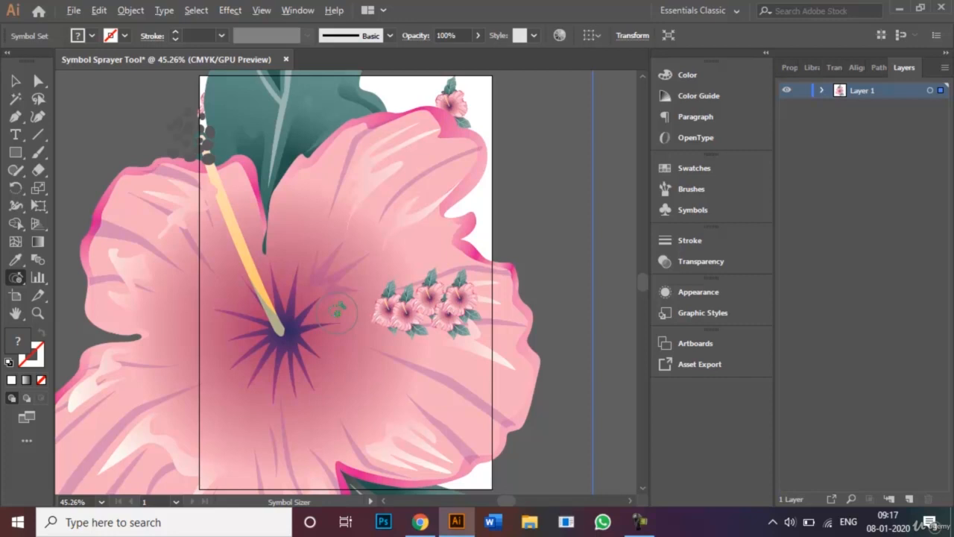
left_click(338, 313)
left_click_drag(331, 302, 308, 283)
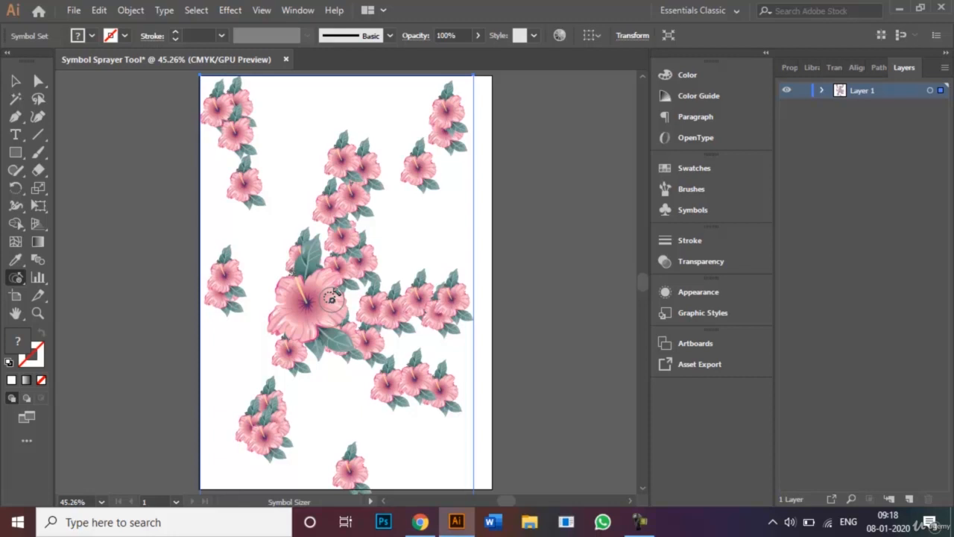
left_click_drag(307, 302, 305, 297)
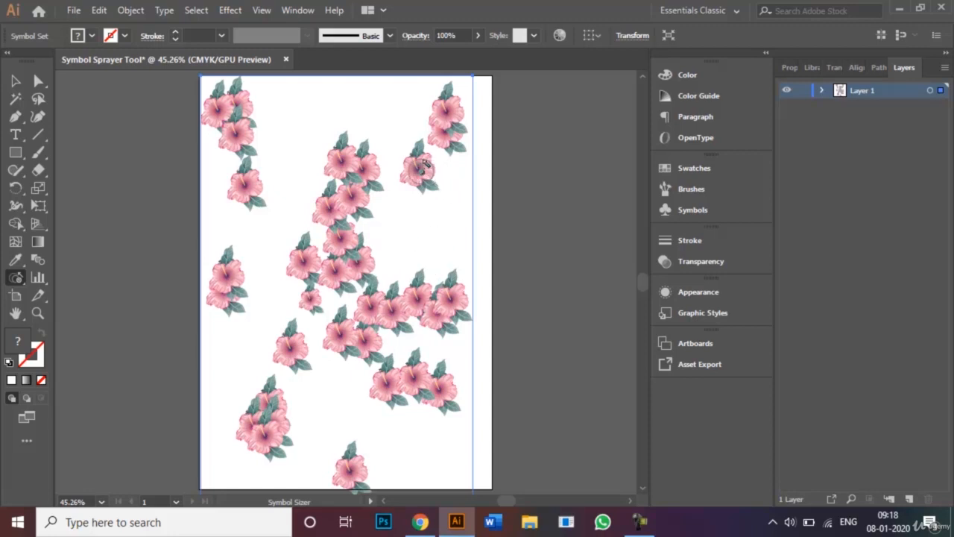
- Shrink the top-right, right, lower, bottom and top-centre flowers, and enlarge the upper-left one
left_click_drag(423, 165, 420, 166)
left_click_drag(447, 299, 448, 299)
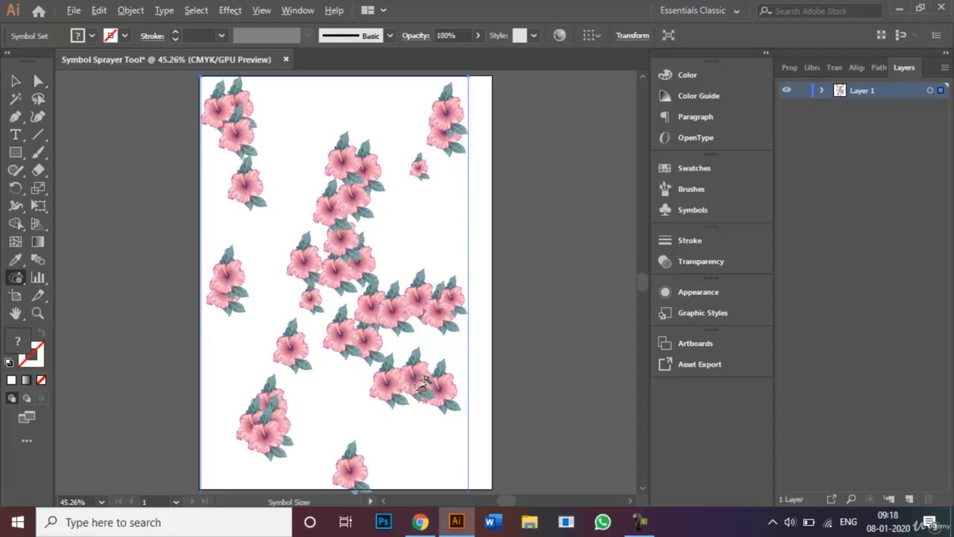
left_click_drag(422, 380, 416, 379)
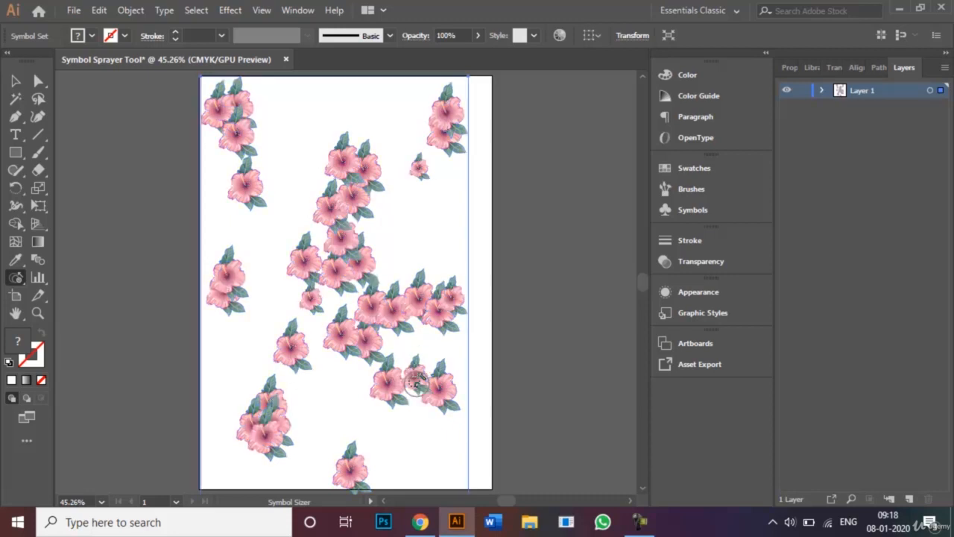
left_click_drag(358, 459, 354, 455)
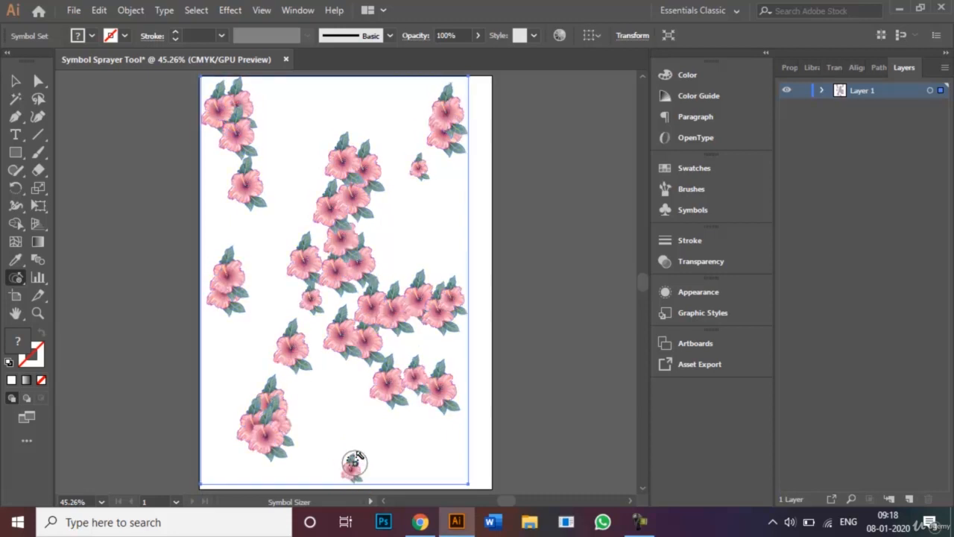
left_click_drag(273, 431, 274, 404)
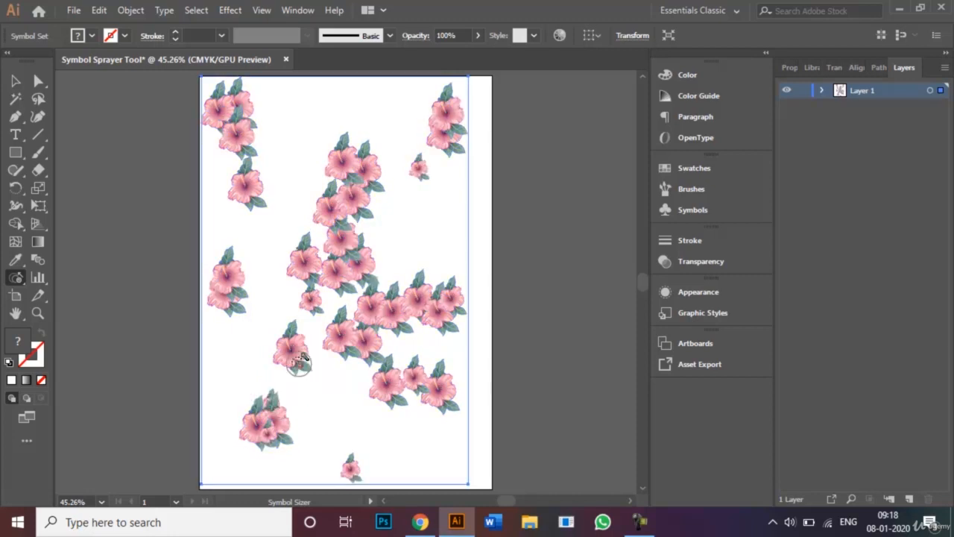
left_click_drag(297, 358, 298, 356)
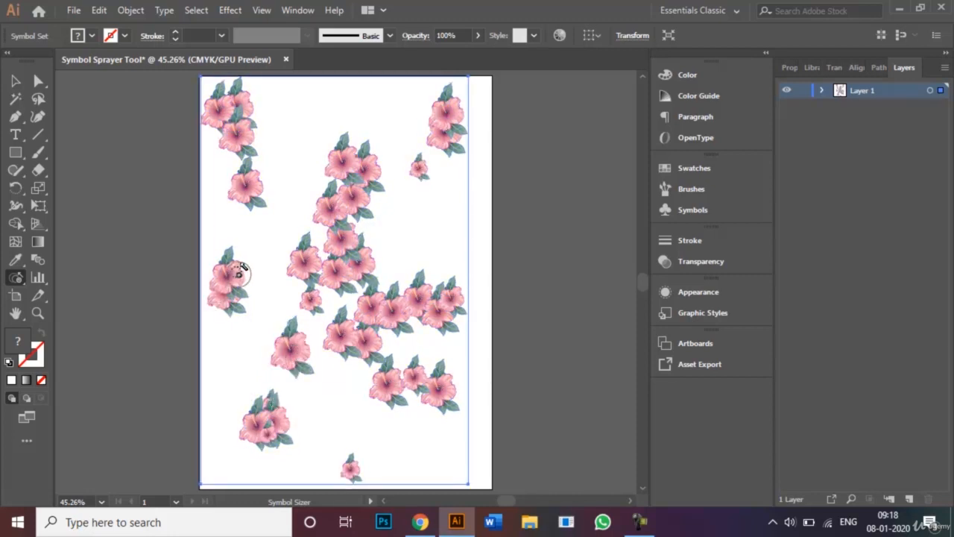
left_click_drag(249, 187, 248, 187)
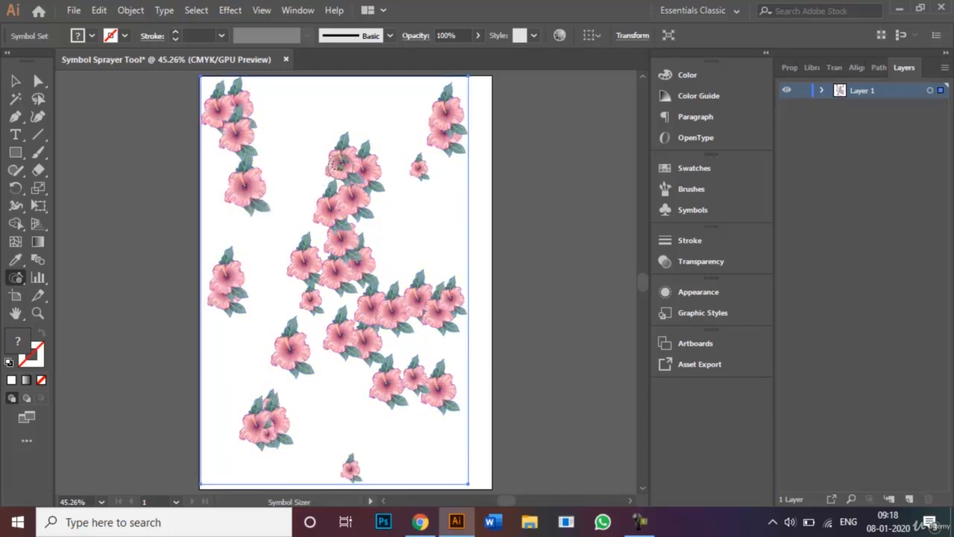
left_click_drag(342, 161, 360, 165)
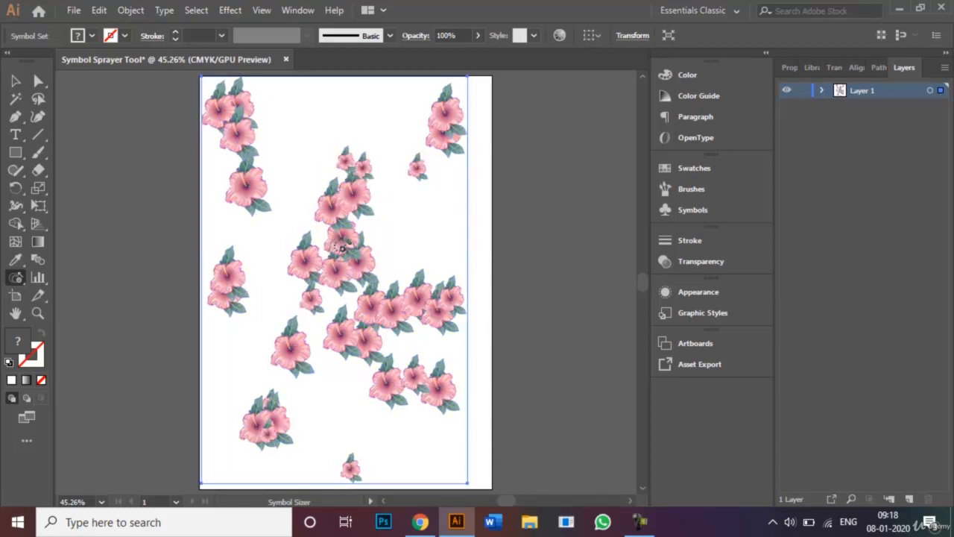
left_click_drag(342, 246, 342, 246)
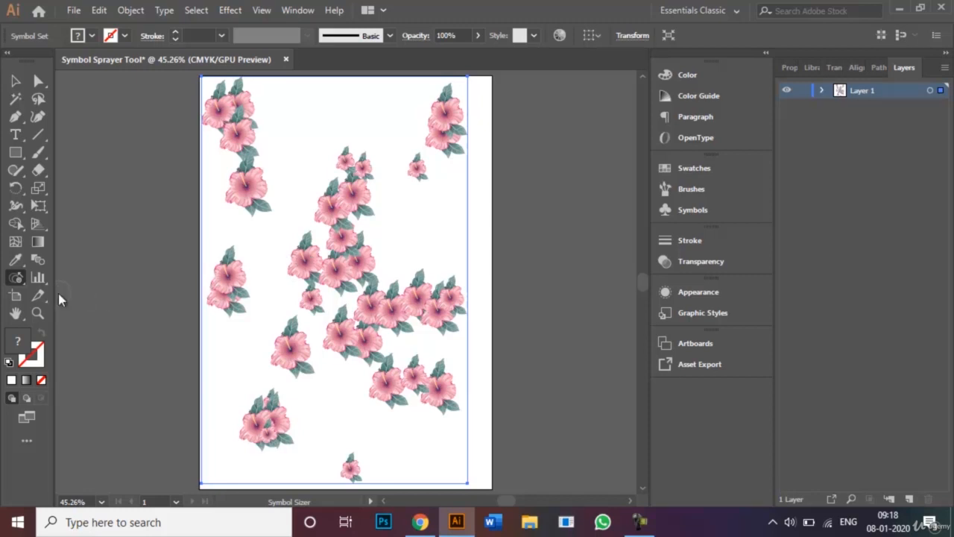
- With the Symbol Screener, fade the flowers left of centre, in the right cluster and on the left side
left_click(14, 285)
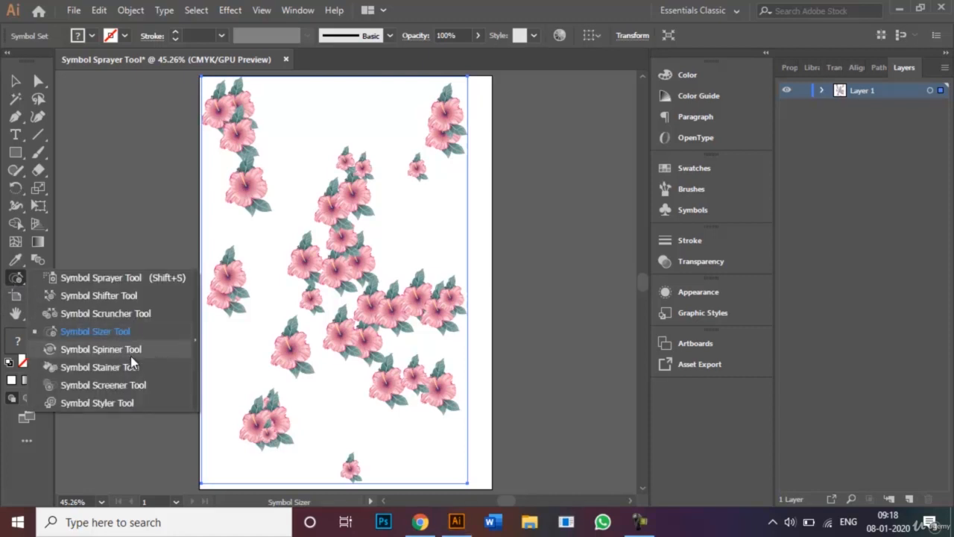
left_click(138, 385)
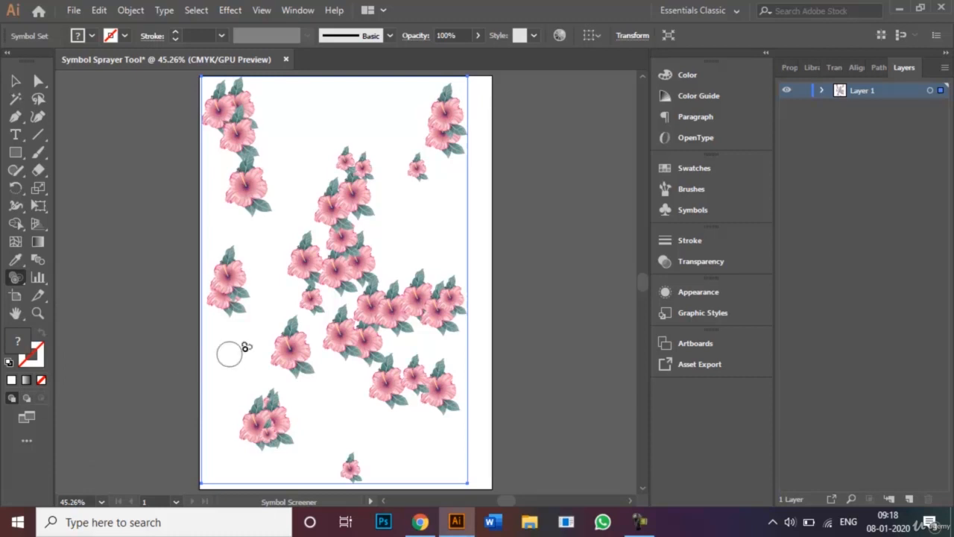
left_click(291, 348)
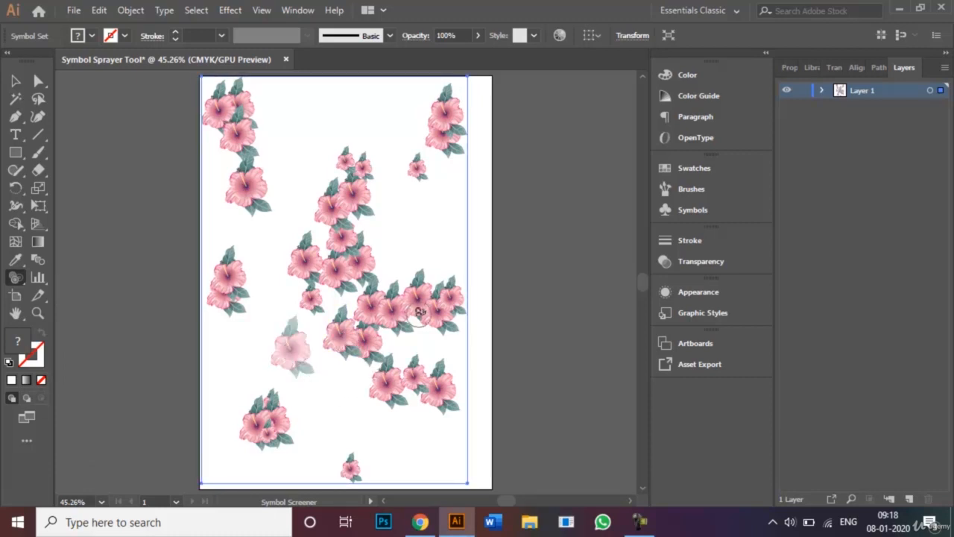
left_click_drag(420, 314, 441, 313)
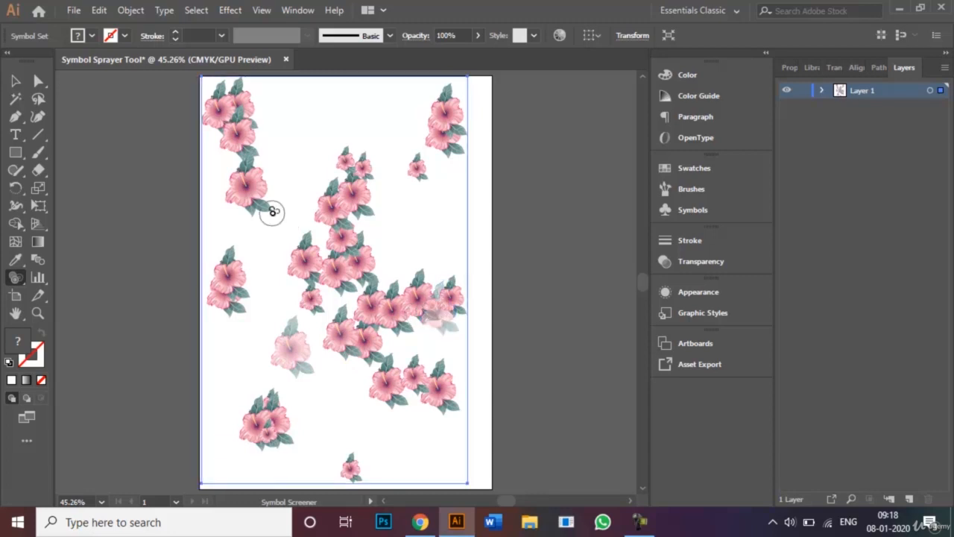
left_click(239, 272)
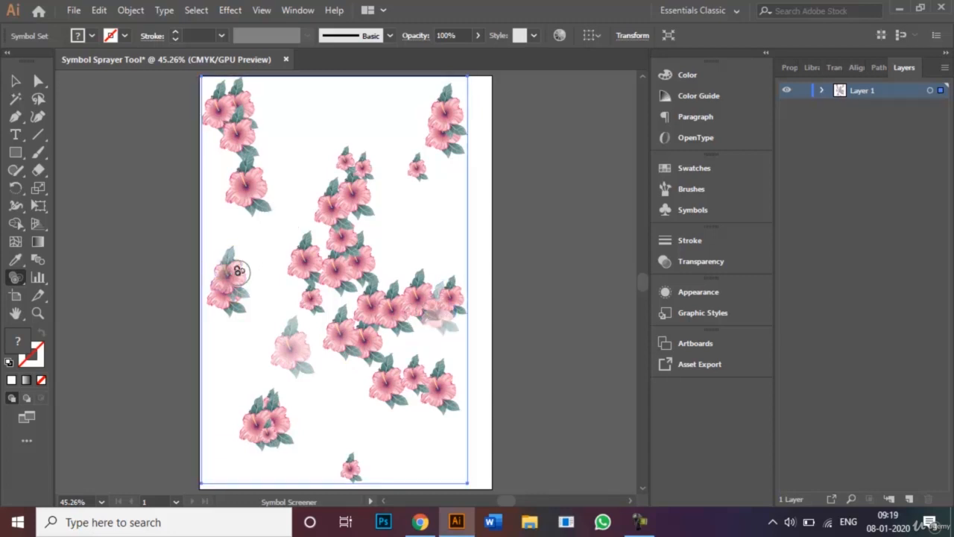
- Fade the bottom flower, the lower-left cluster and the top-right cluster to semi-transparent
left_click(351, 470)
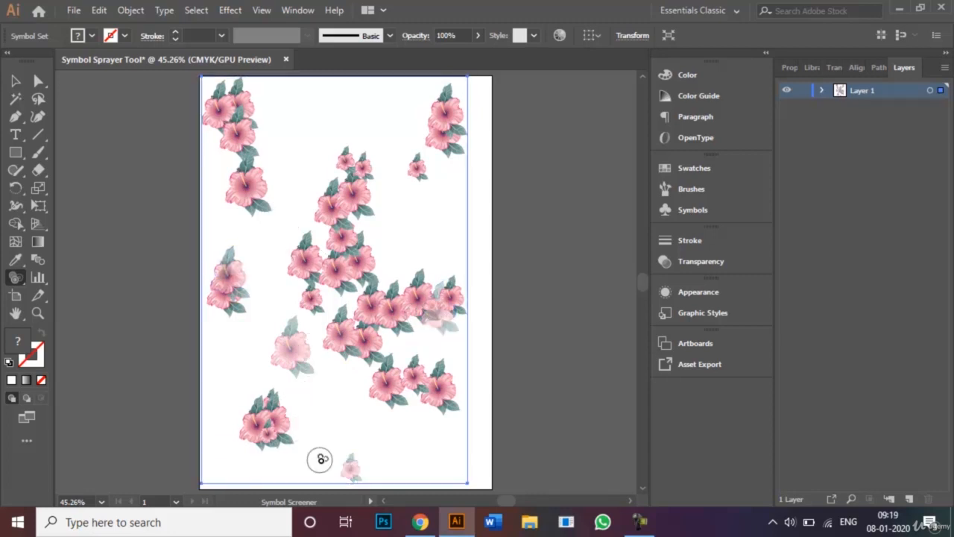
left_click(254, 415)
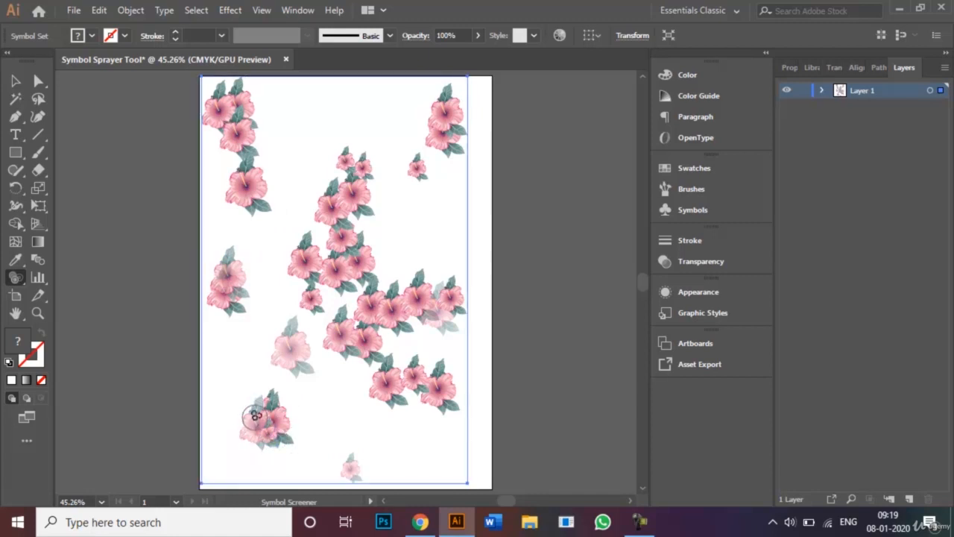
left_click(449, 113)
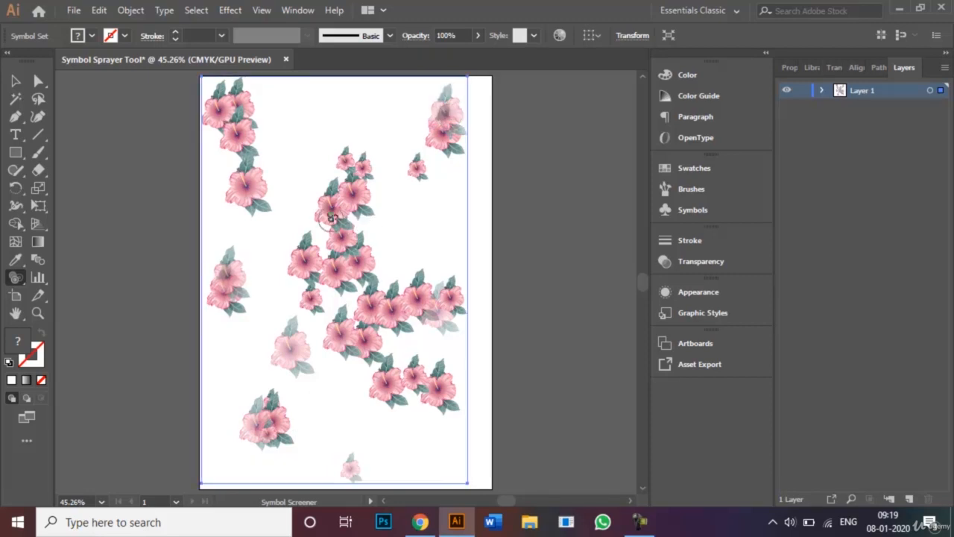
left_click(639, 522)
left_click(879, 470)
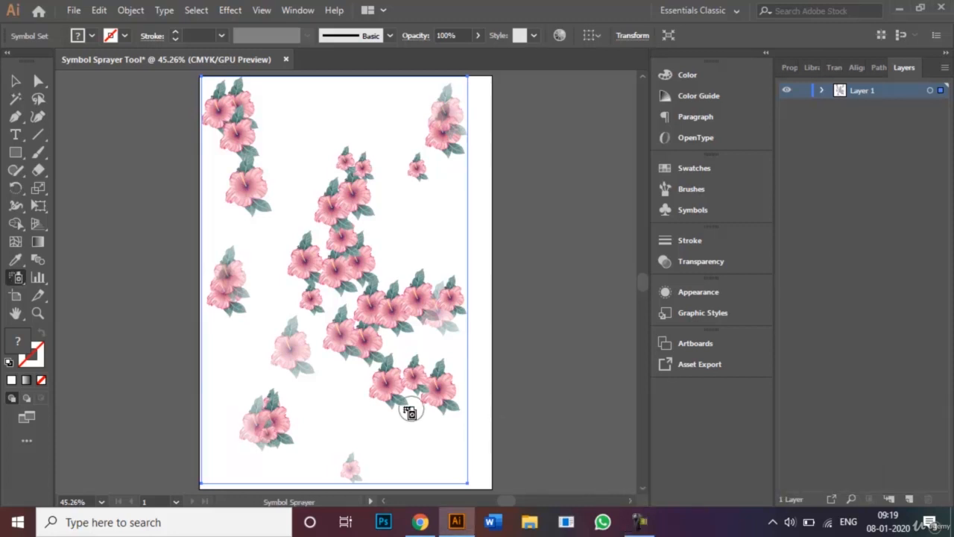
- In Symbolism Tools Options, change Scrunch, Size, Screen, Style, Stain and Spin from Average to User Defined
double_click(17, 279)
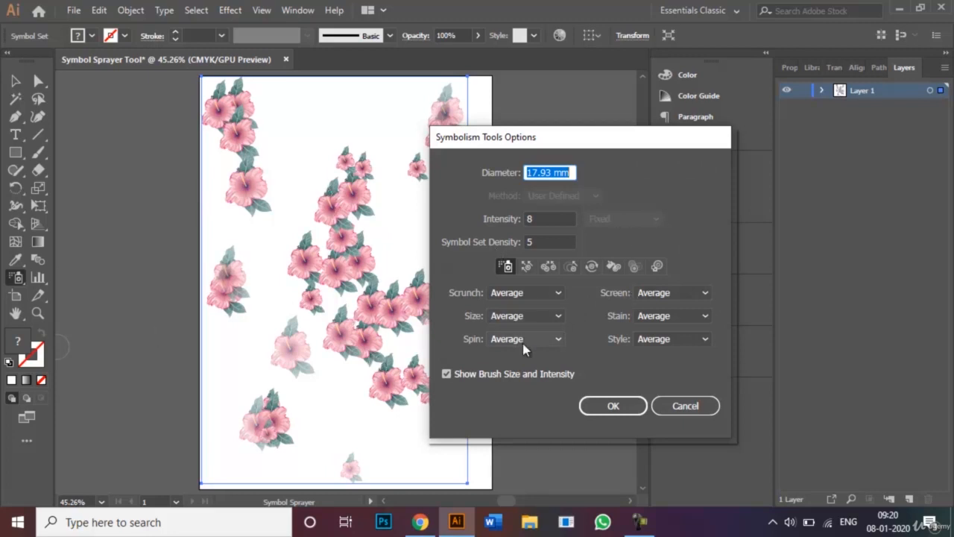
left_click(558, 292)
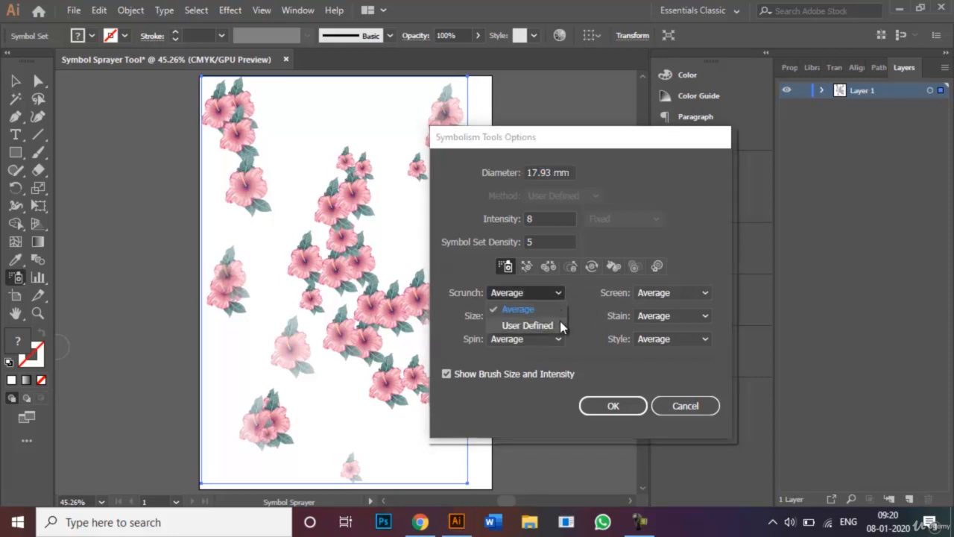
left_click(560, 325)
left_click(558, 316)
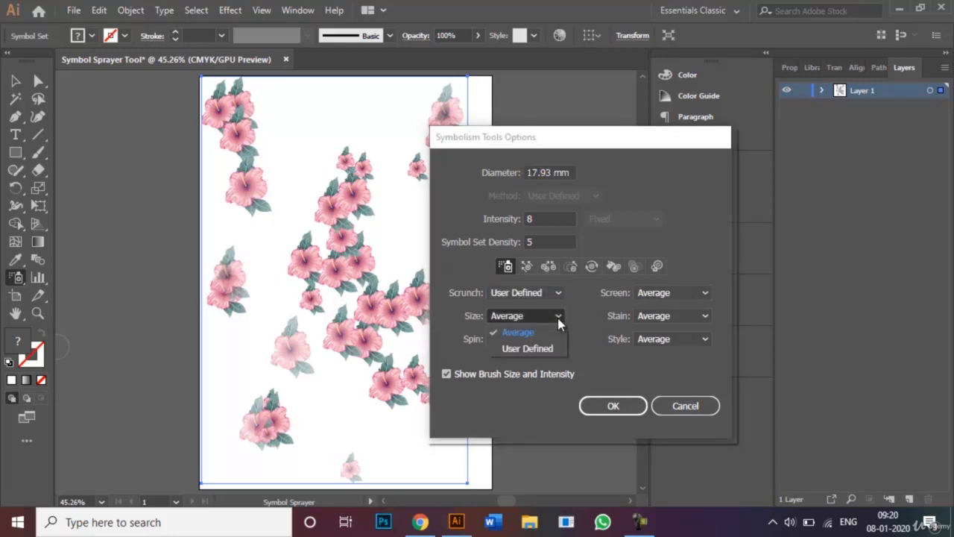
left_click(550, 347)
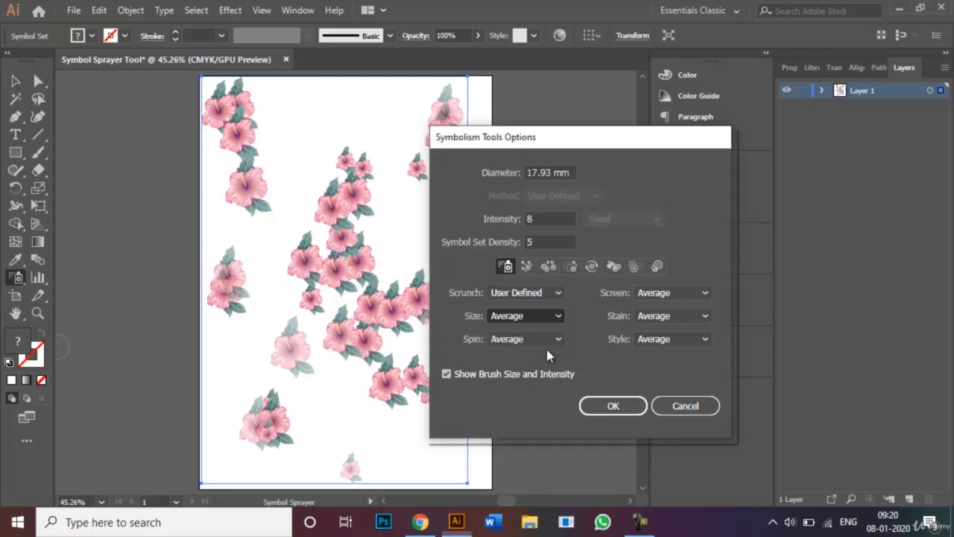
left_click(691, 298)
left_click(696, 326)
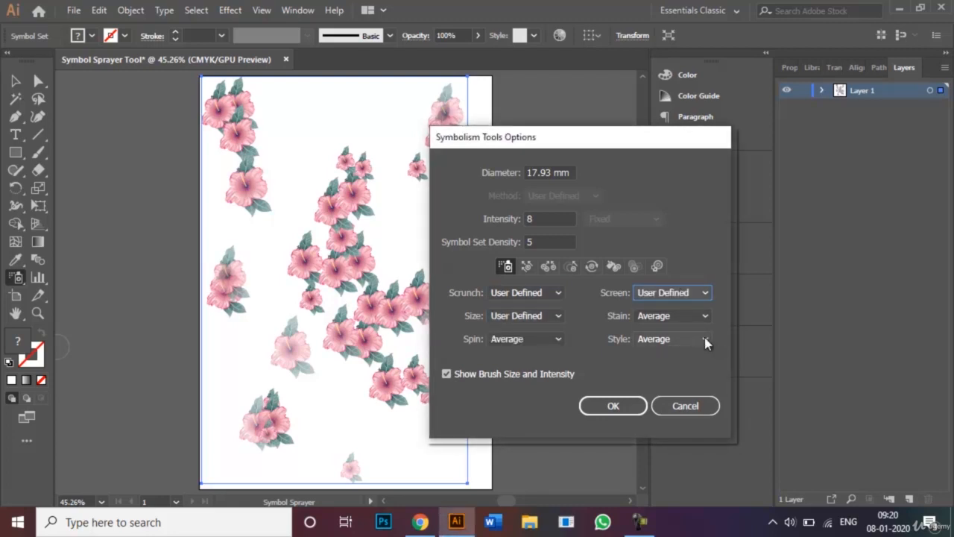
left_click(706, 342)
left_click(685, 370)
left_click(707, 317)
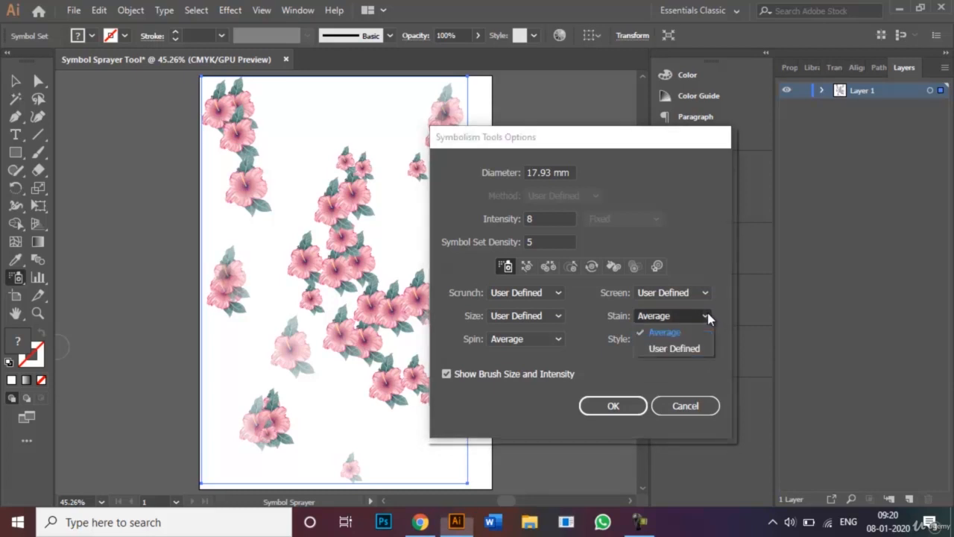
left_click(696, 347)
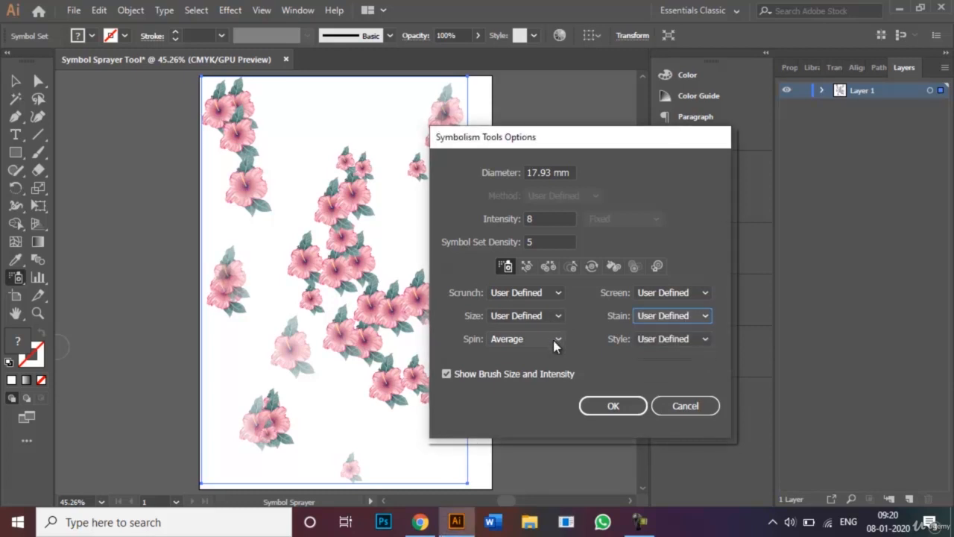
left_click(555, 341)
left_click(552, 374)
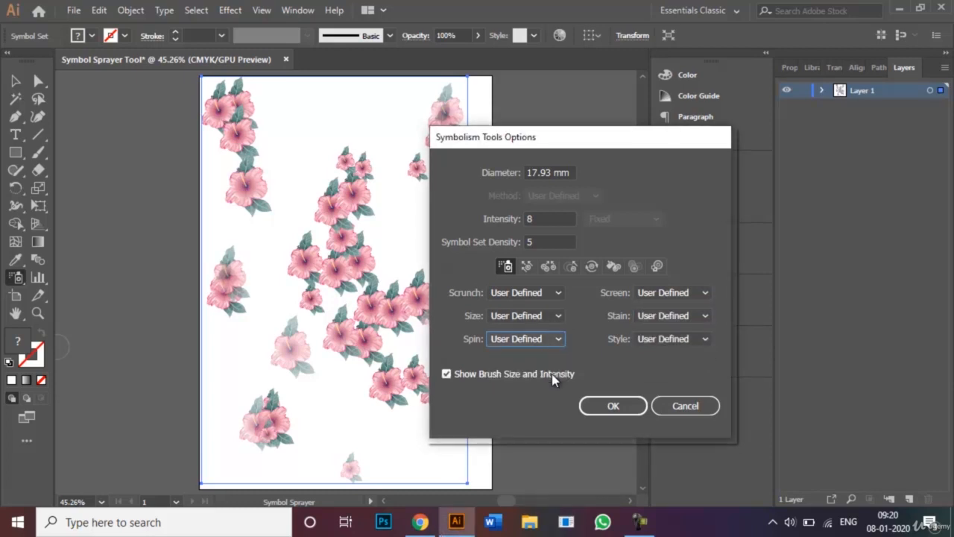
left_click(611, 406)
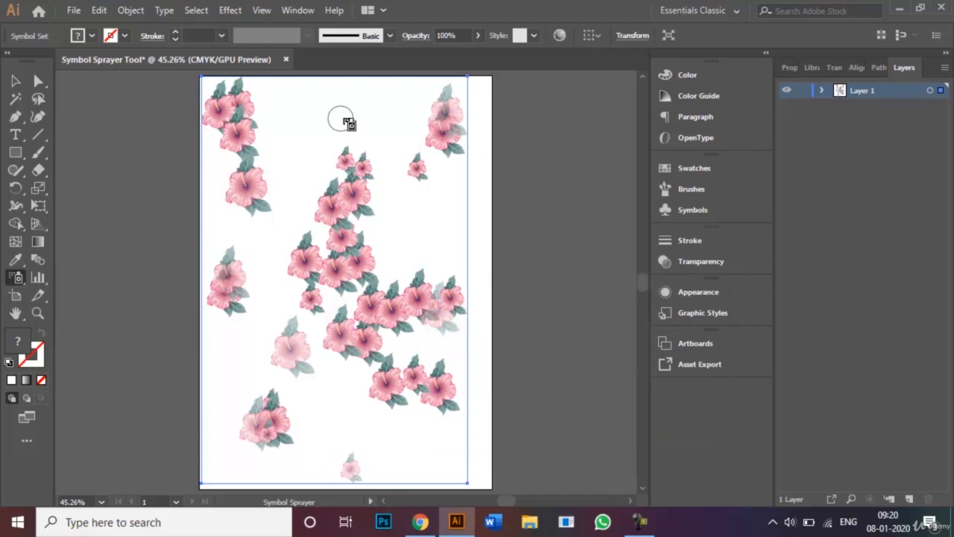
- Spray a trail of new white-styled hibiscus flowers from the artboard top down to the middle
mouse_move(341, 119)
left_mouse_down()
mouse_move(326, 114)
mouse_move(305, 181)
mouse_move(372, 273)
mouse_move(399, 291)
mouse_move(432, 217)
mouse_move(426, 196)
mouse_move(360, 261)
mouse_move(261, 273)
mouse_move(249, 221)
mouse_move(262, 265)
mouse_move(309, 306)
mouse_move(373, 437)
mouse_move(345, 432)
mouse_move(328, 401)
left_mouse_up()
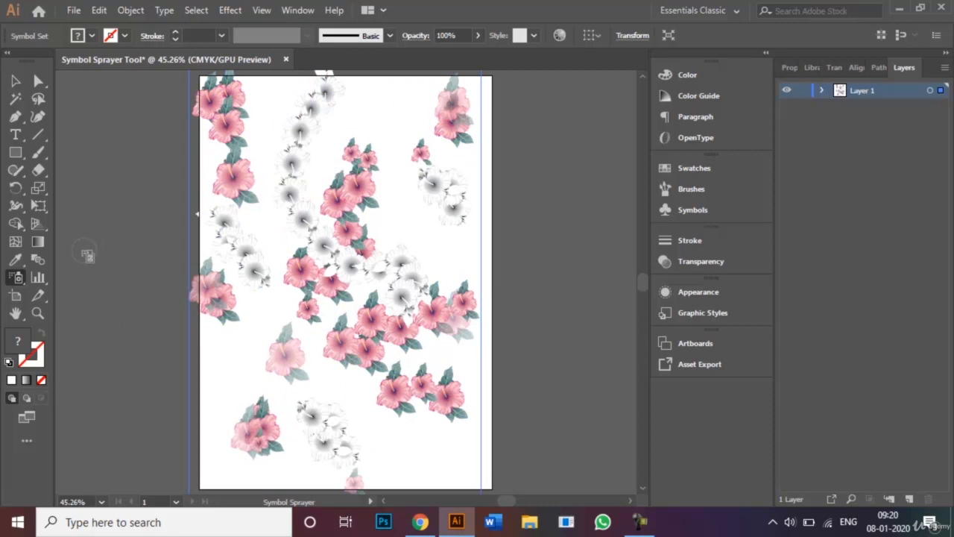
- Use the Symbol Spinner to turn six flower groups: lower-middle, lower-right, upper white, left-of-centre blooms
left_click(23, 278)
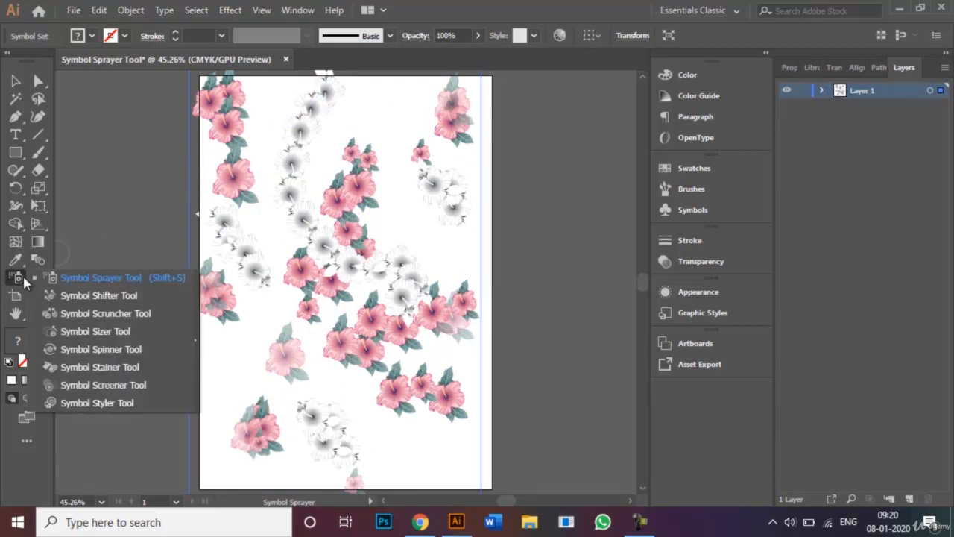
left_click(81, 349)
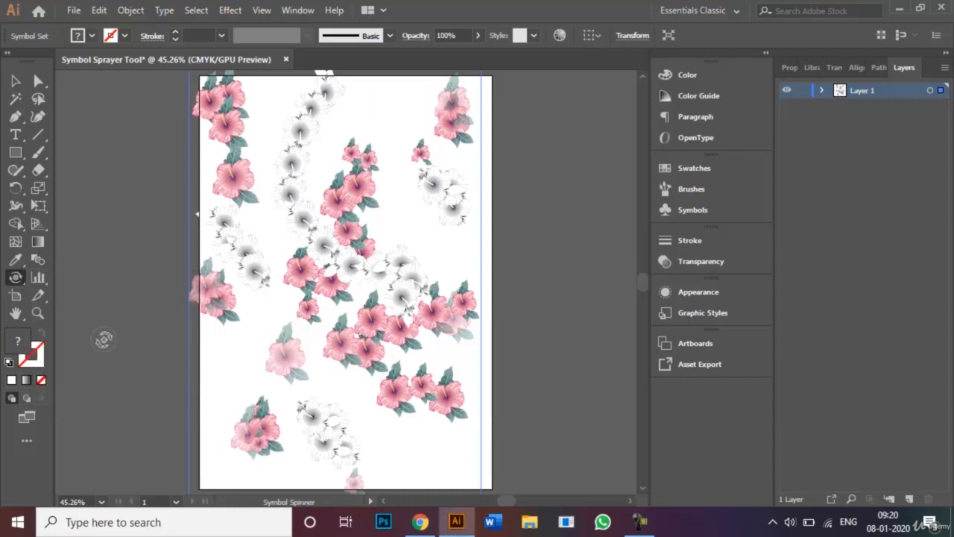
left_click_drag(285, 358, 306, 369)
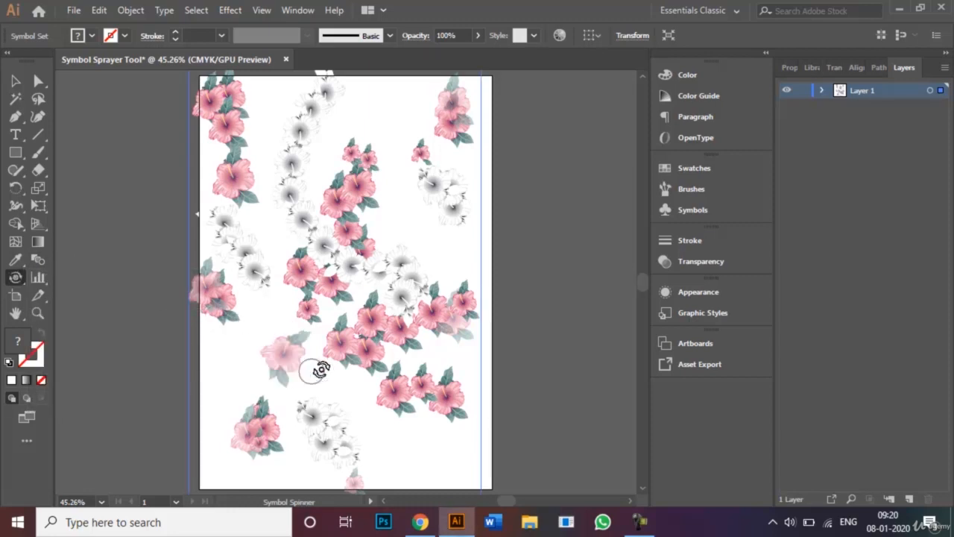
left_click_drag(402, 388, 386, 398)
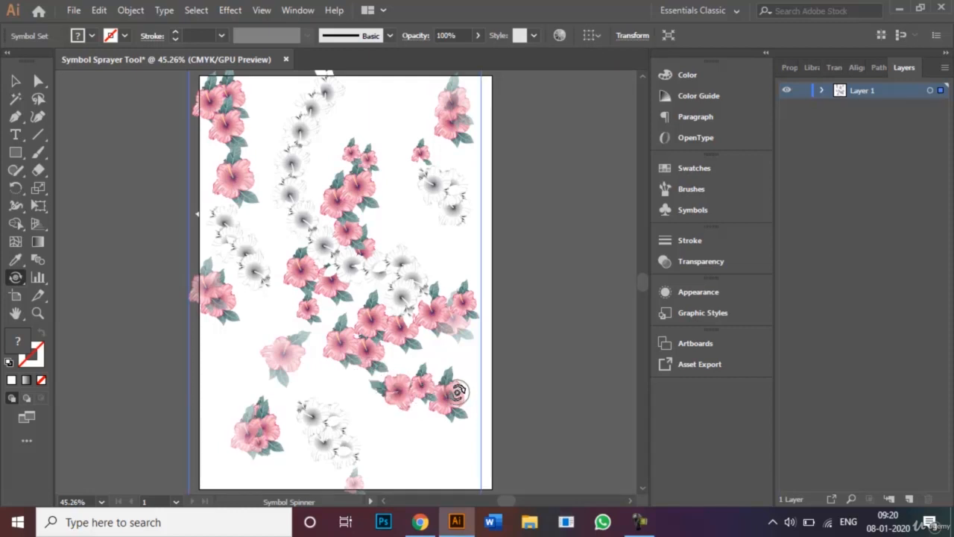
left_click_drag(458, 392, 474, 400)
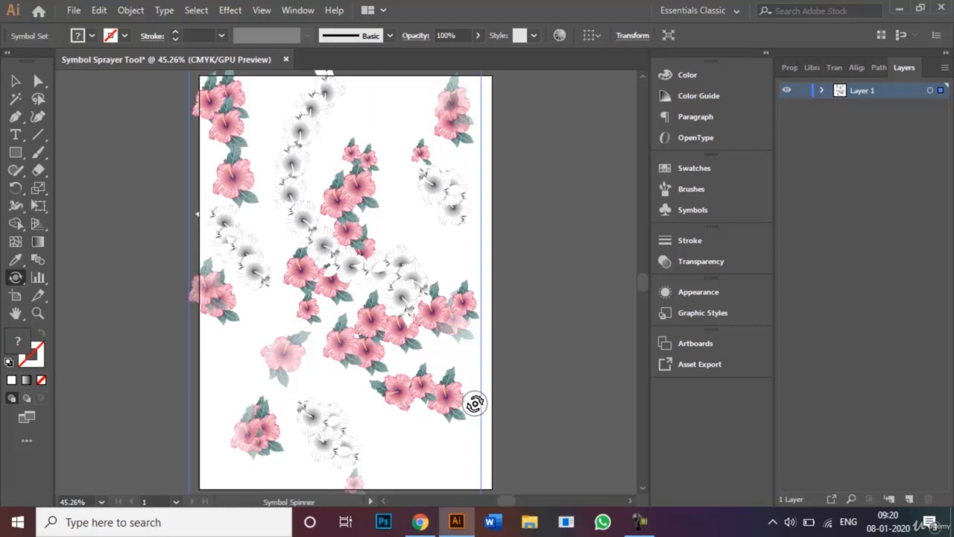
mouse_move(437, 187)
left_mouse_down()
mouse_move(422, 191)
mouse_move(422, 217)
left_mouse_up()
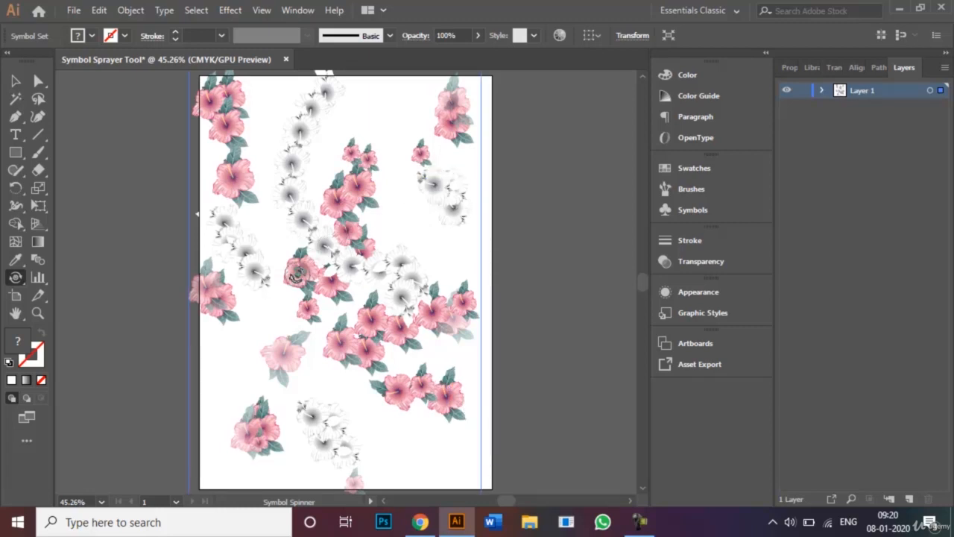
mouse_move(298, 266)
left_mouse_down()
mouse_move(276, 298)
mouse_move(311, 272)
mouse_move(352, 286)
left_mouse_up()
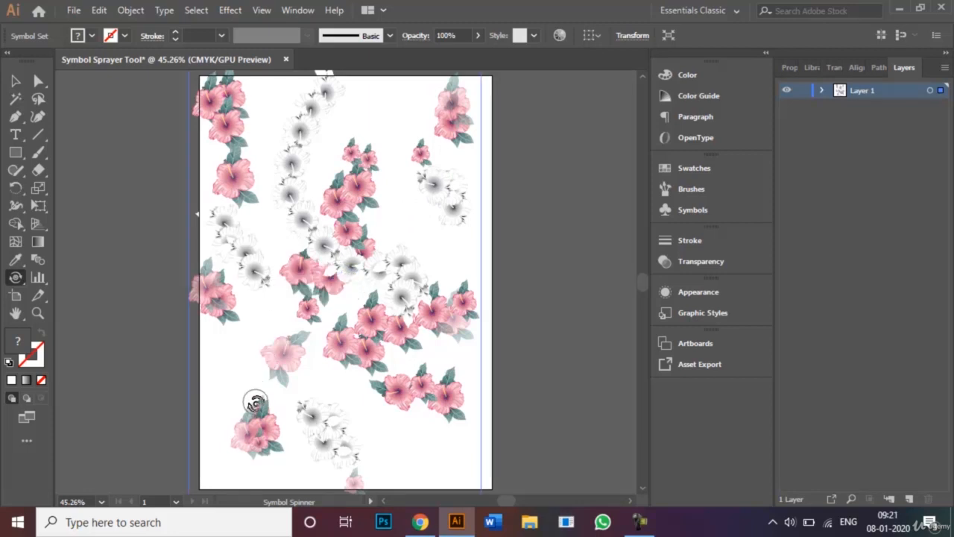
left_click_drag(241, 175, 270, 194)
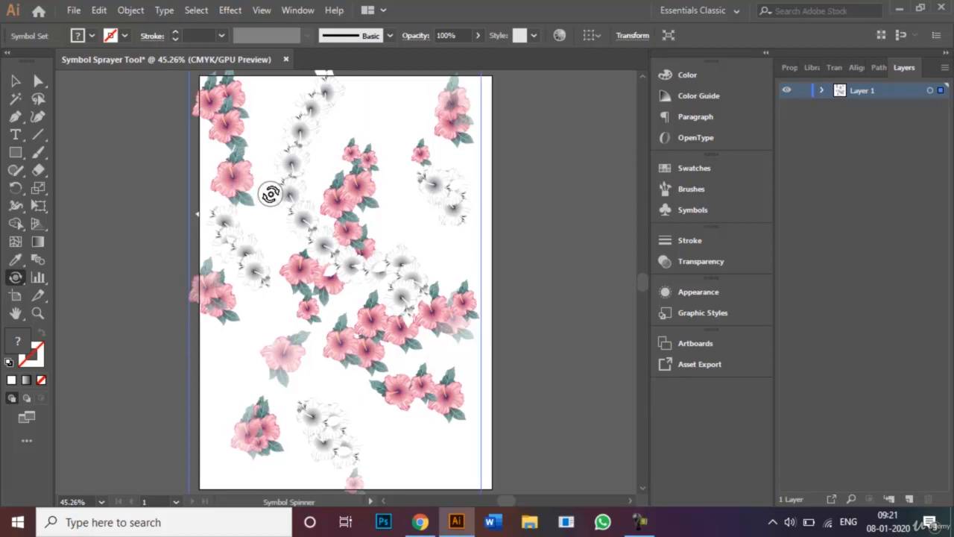
left_click(15, 80)
left_click(142, 151)
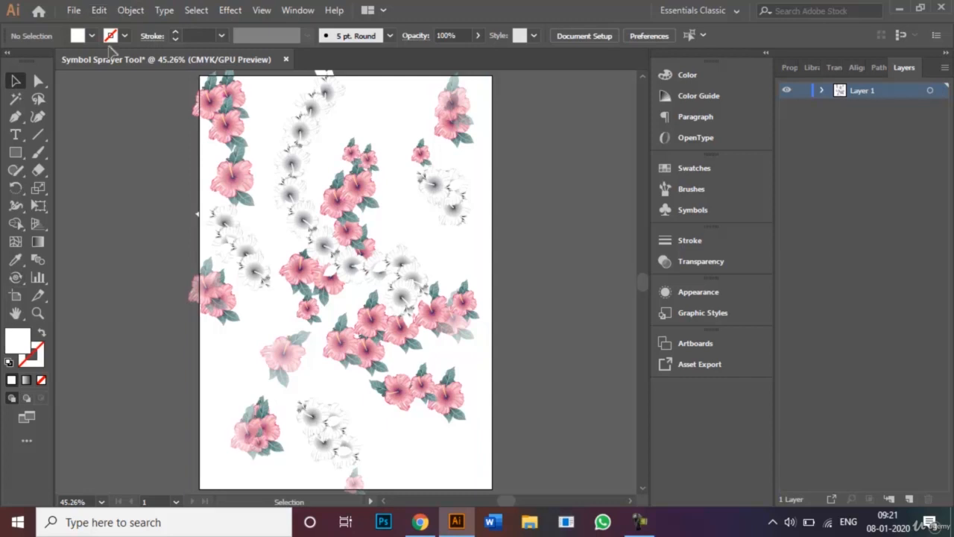
left_click(74, 11)
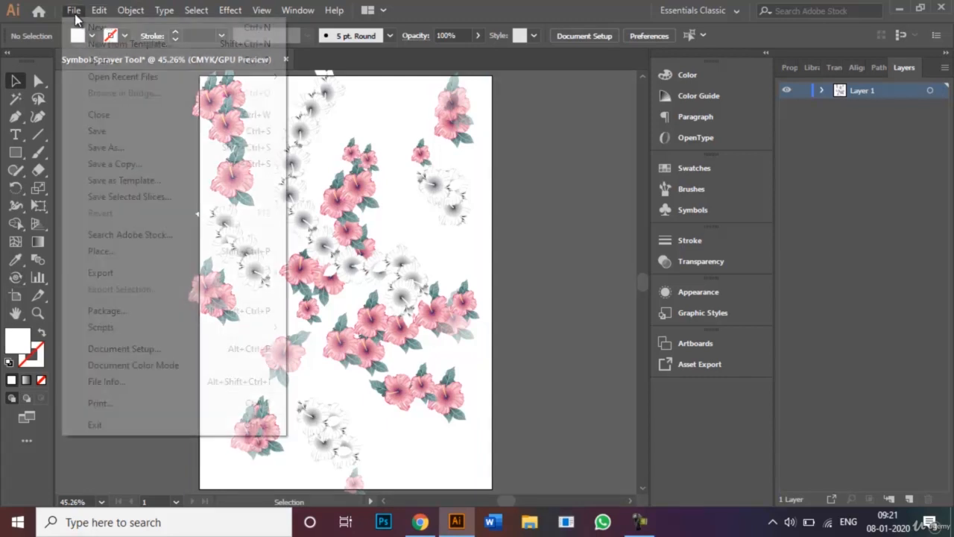
left_click(141, 148)
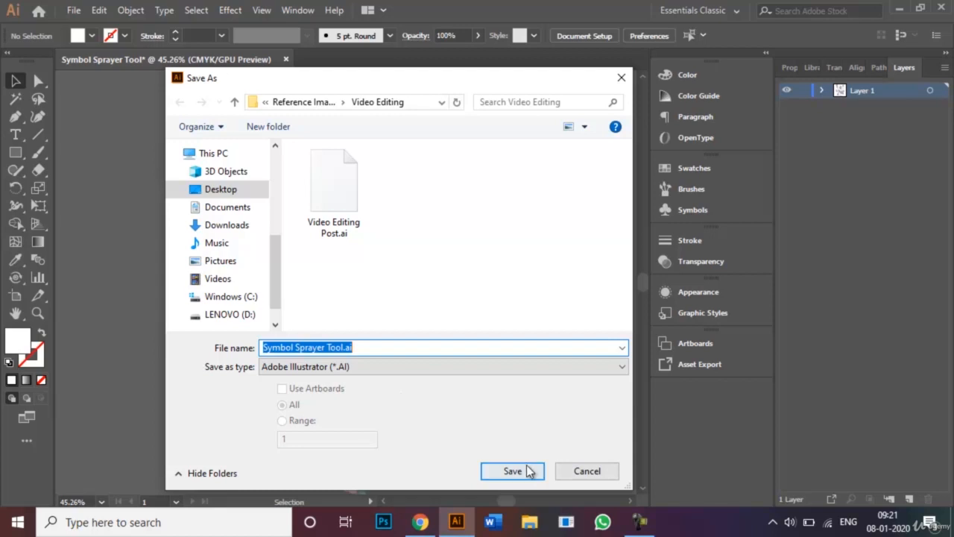
left_click(578, 478)
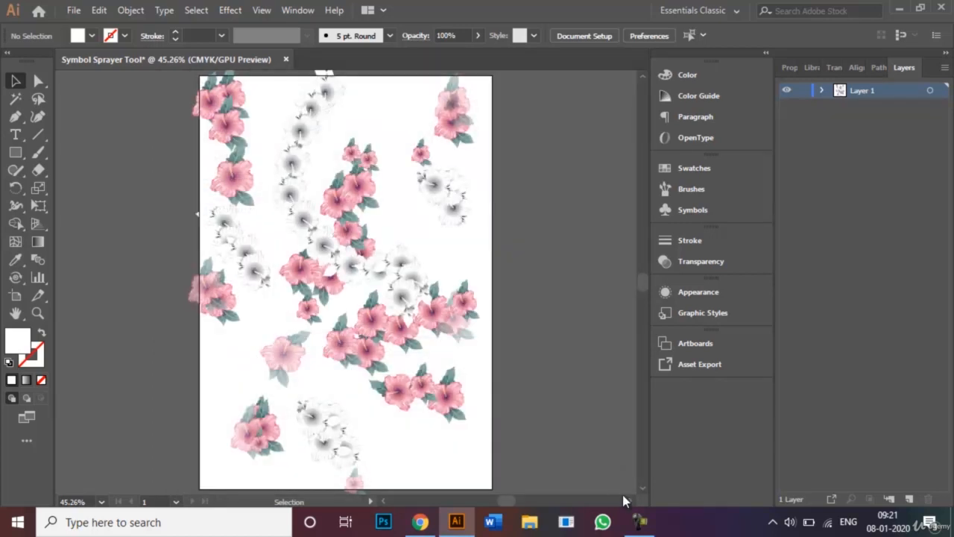